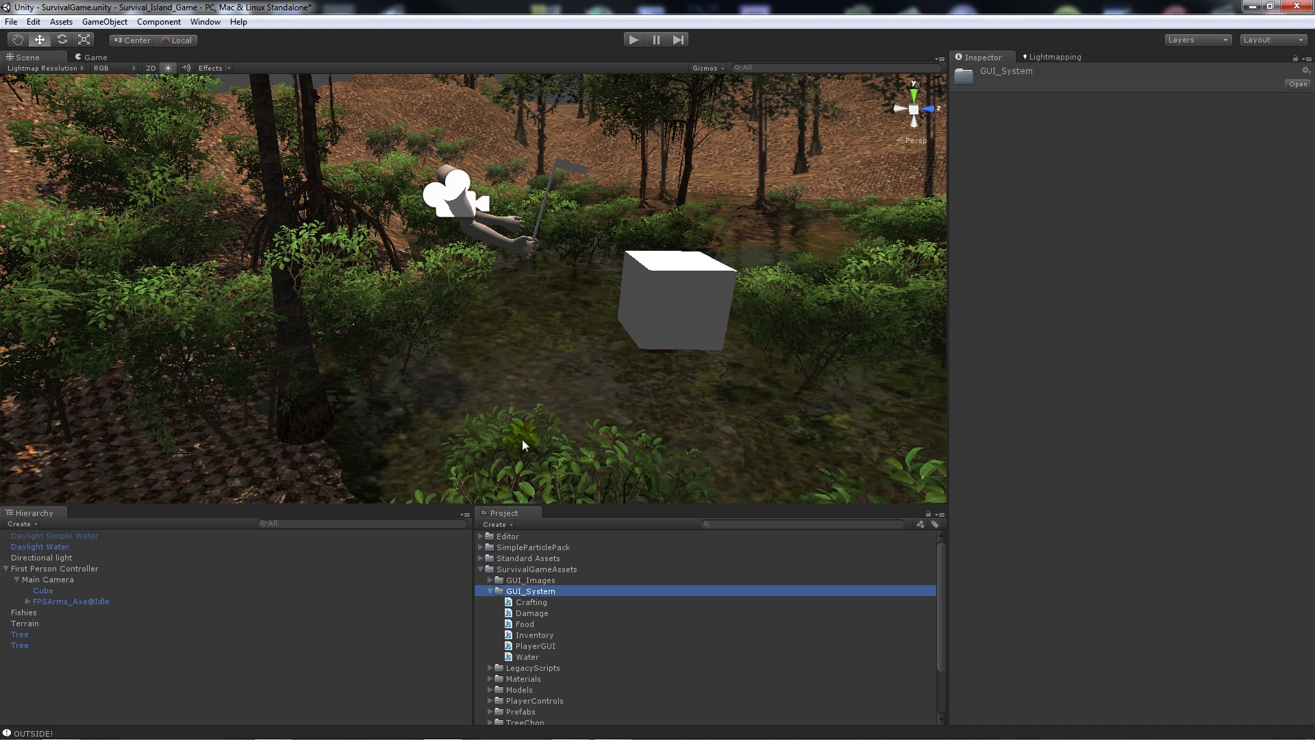
# - Run the game and test placing a campfire with the coloured placement cube on the leaf-covered ground beside the water
pyautogui.click(632, 46)
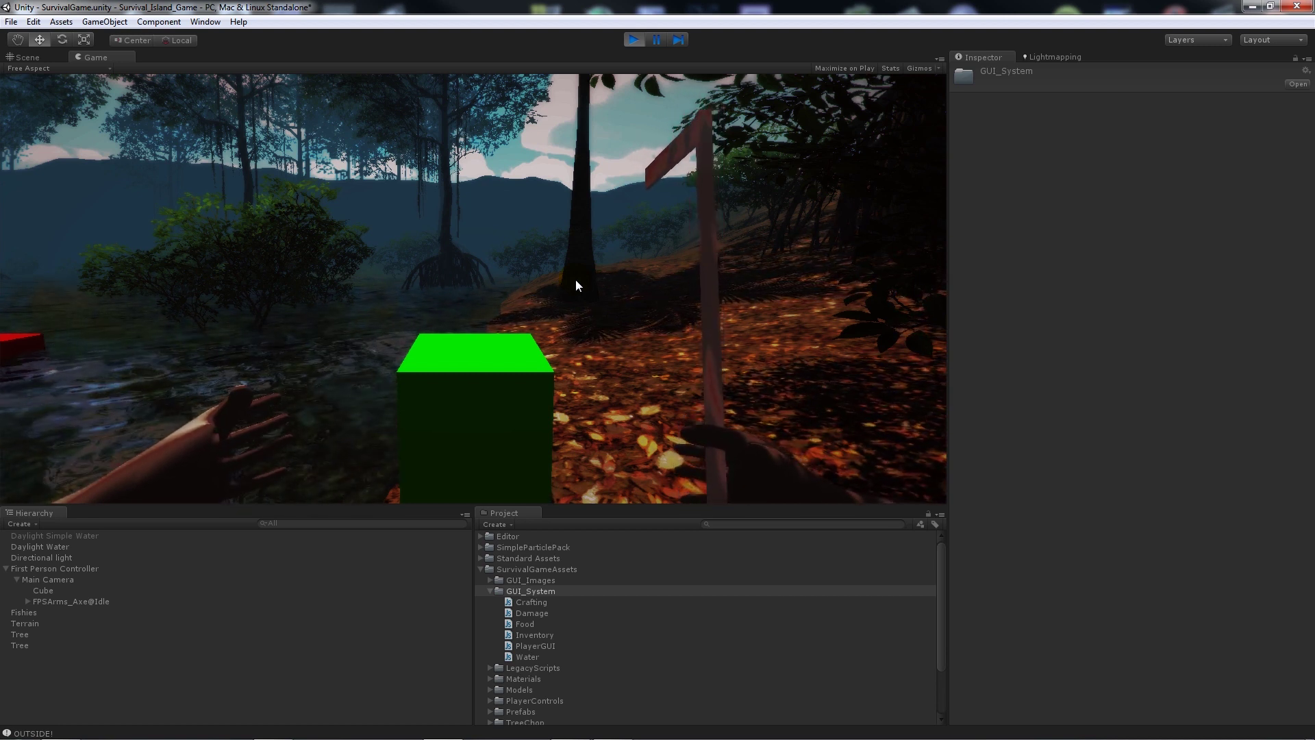
pyautogui.click(572, 280)
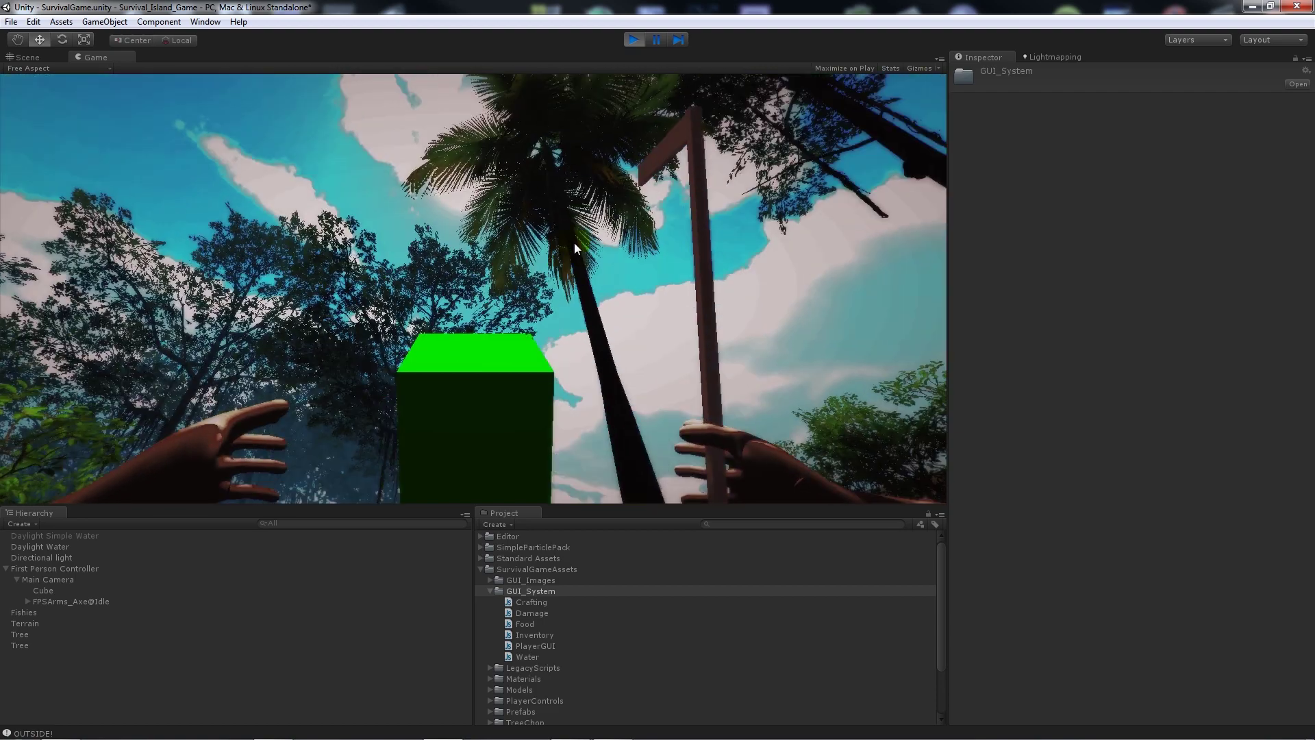
pyautogui.click(578, 254)
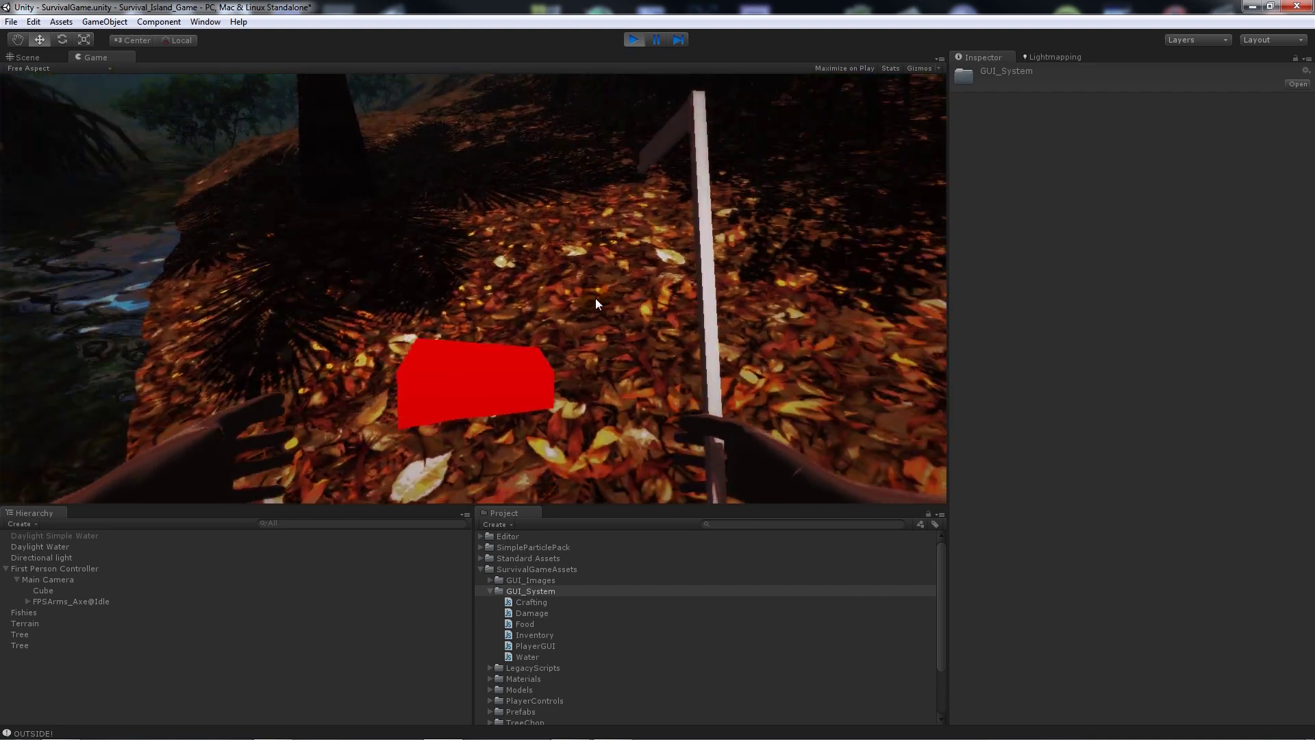
pyautogui.click(590, 273)
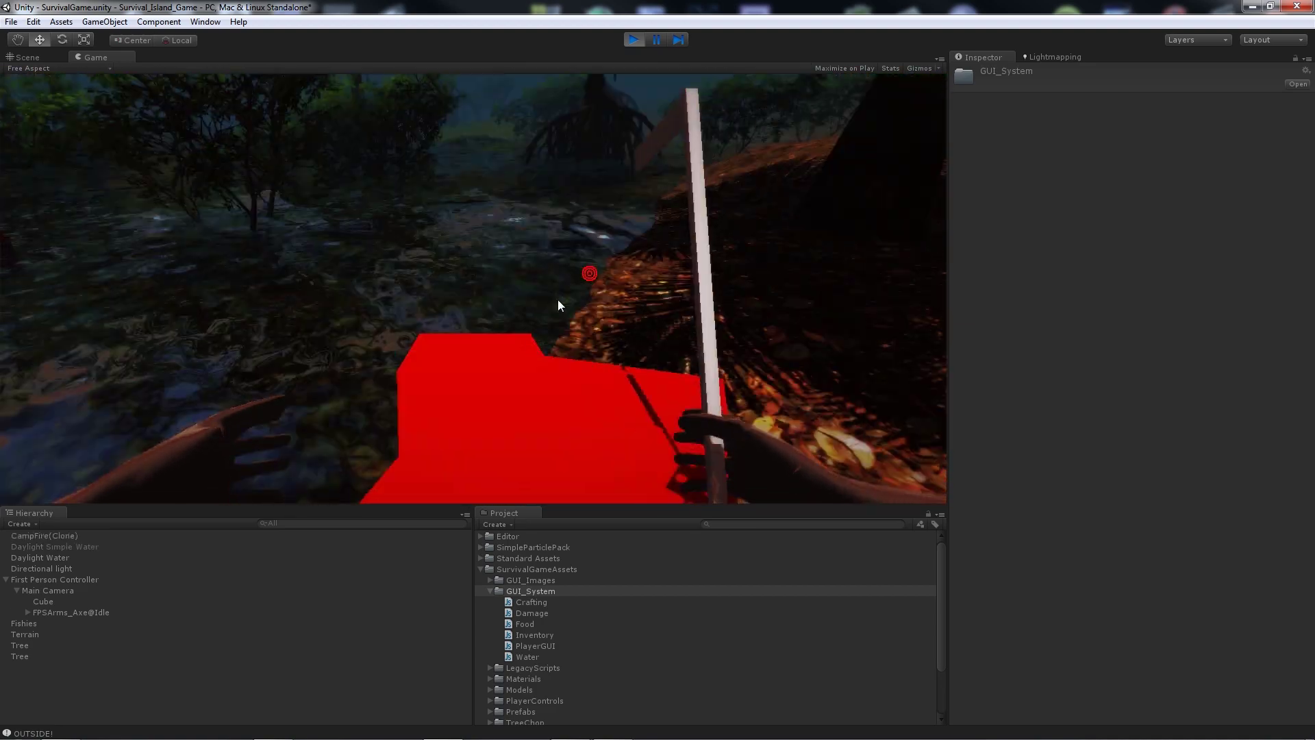
pyautogui.press('s')
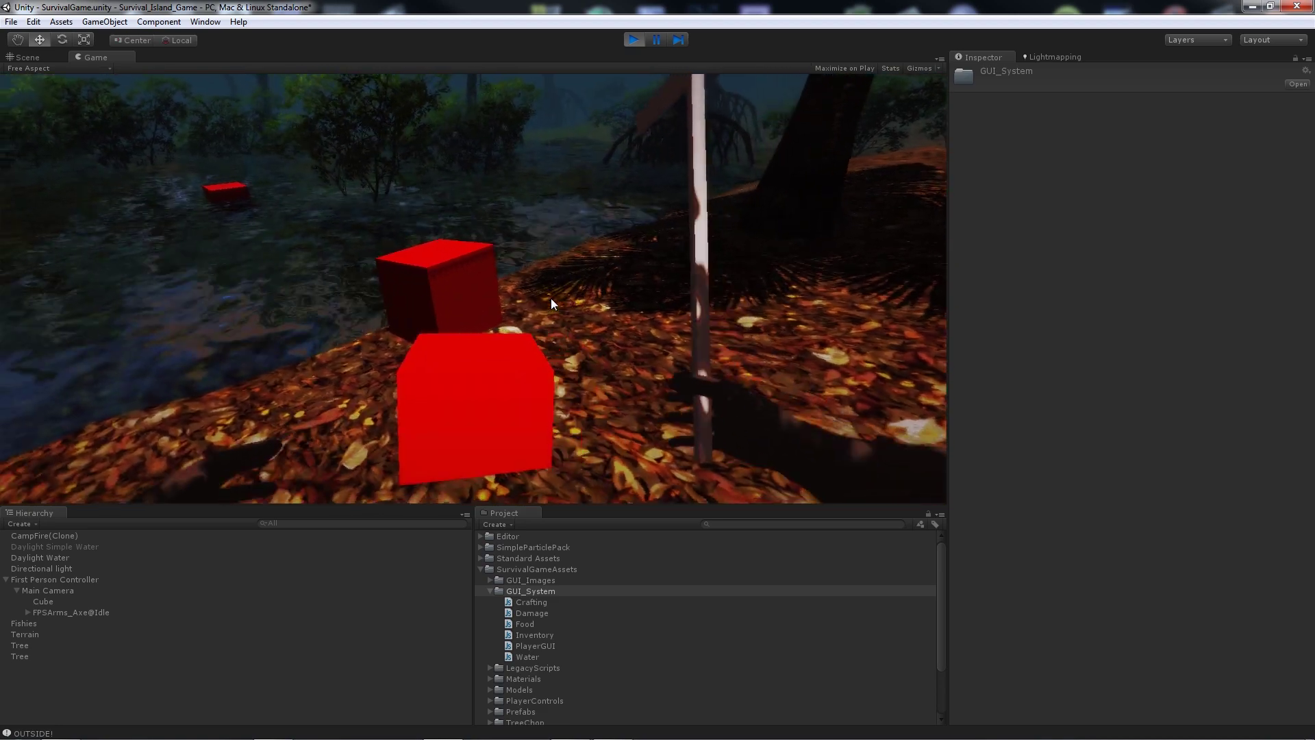
pyautogui.press('a')
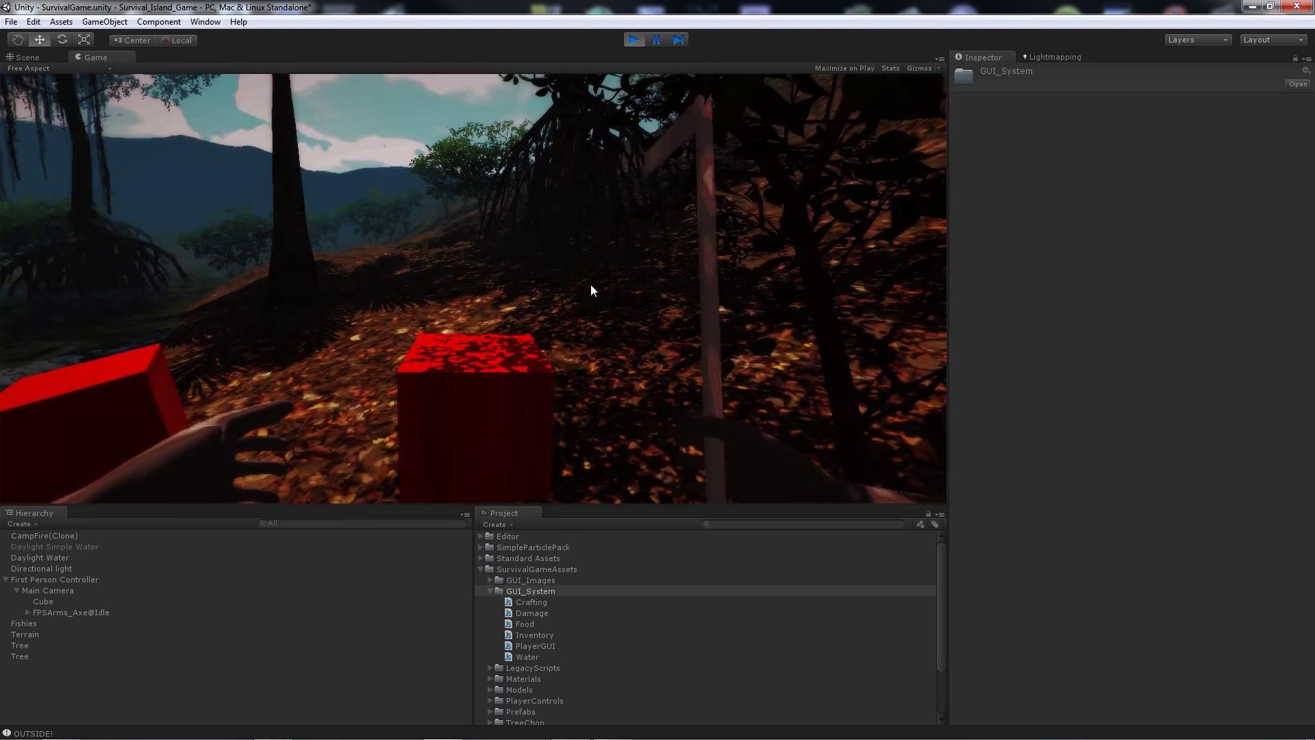
pyautogui.moveTo(590, 285); pyautogui.dragTo(560, 289)
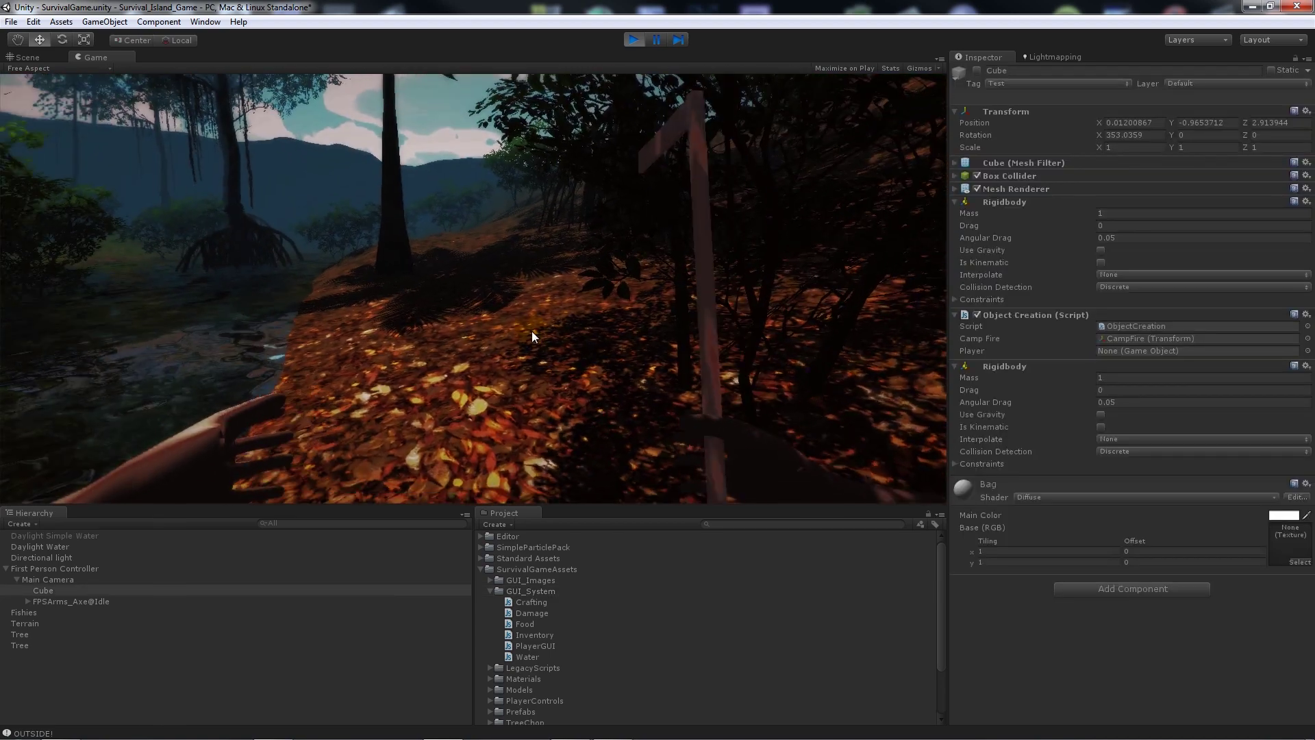
# - Check the inventory and crafting windows by opening and closing each in the running game, and stop the game
pyautogui.press('i')
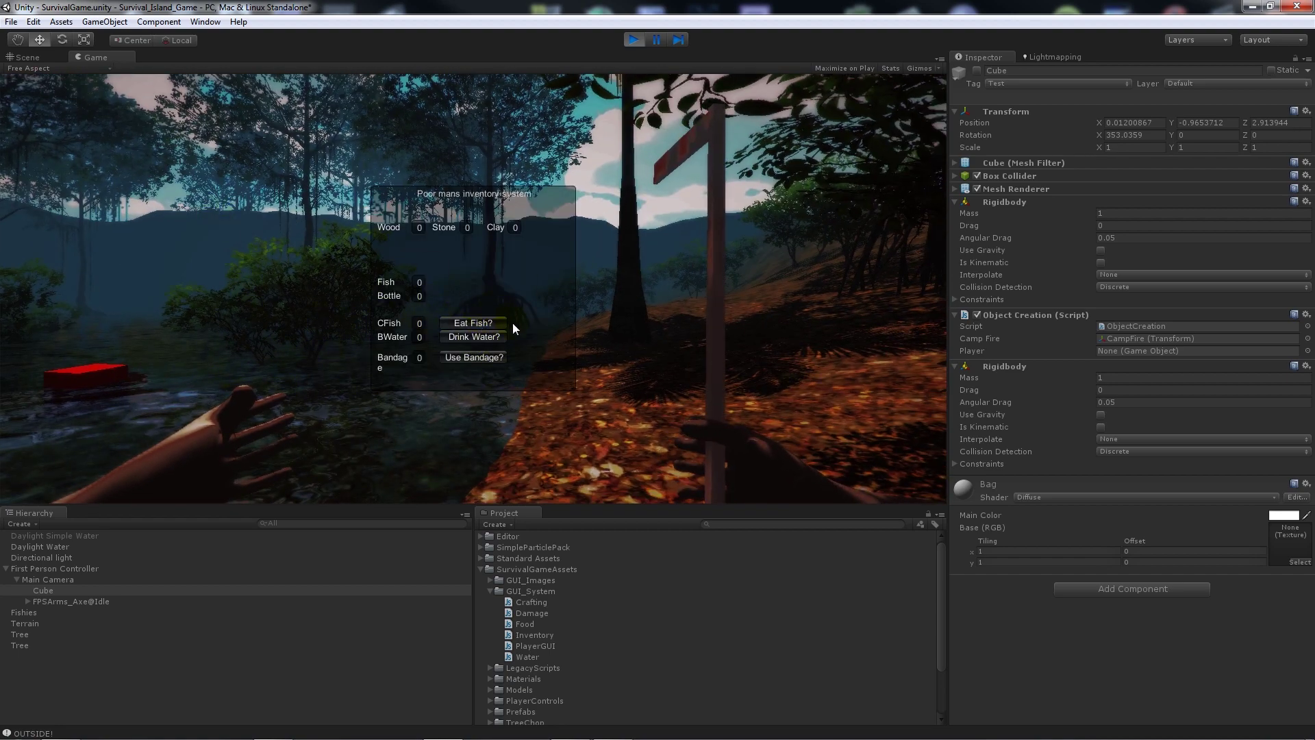
pyautogui.press('i')
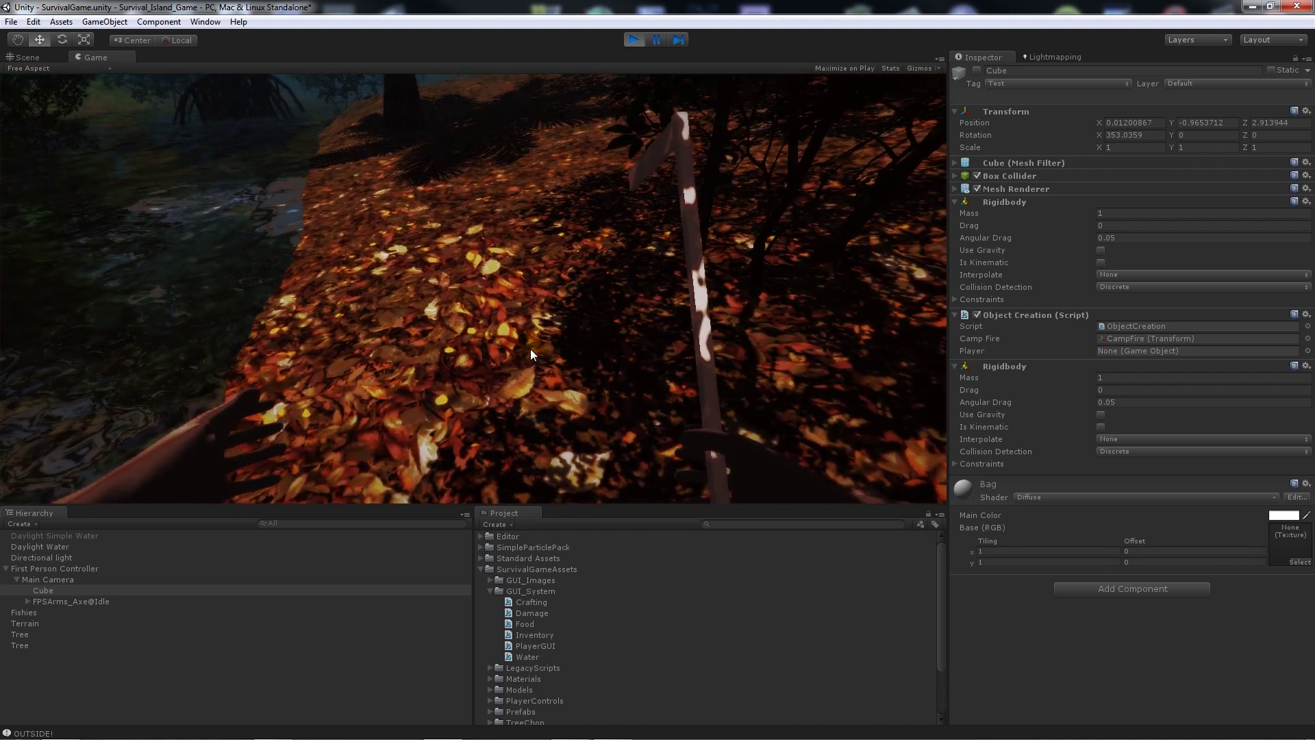
pyautogui.press('c')
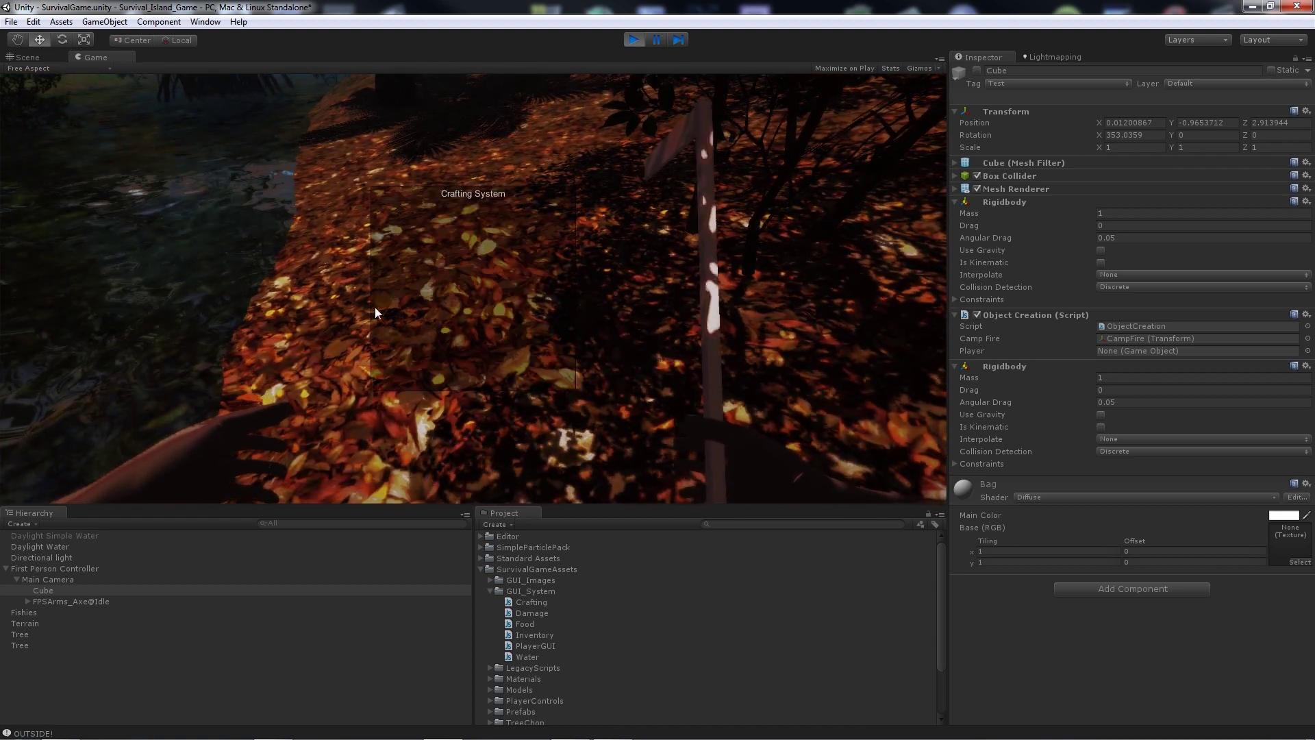
pyautogui.press('c')
pyautogui.press('i')
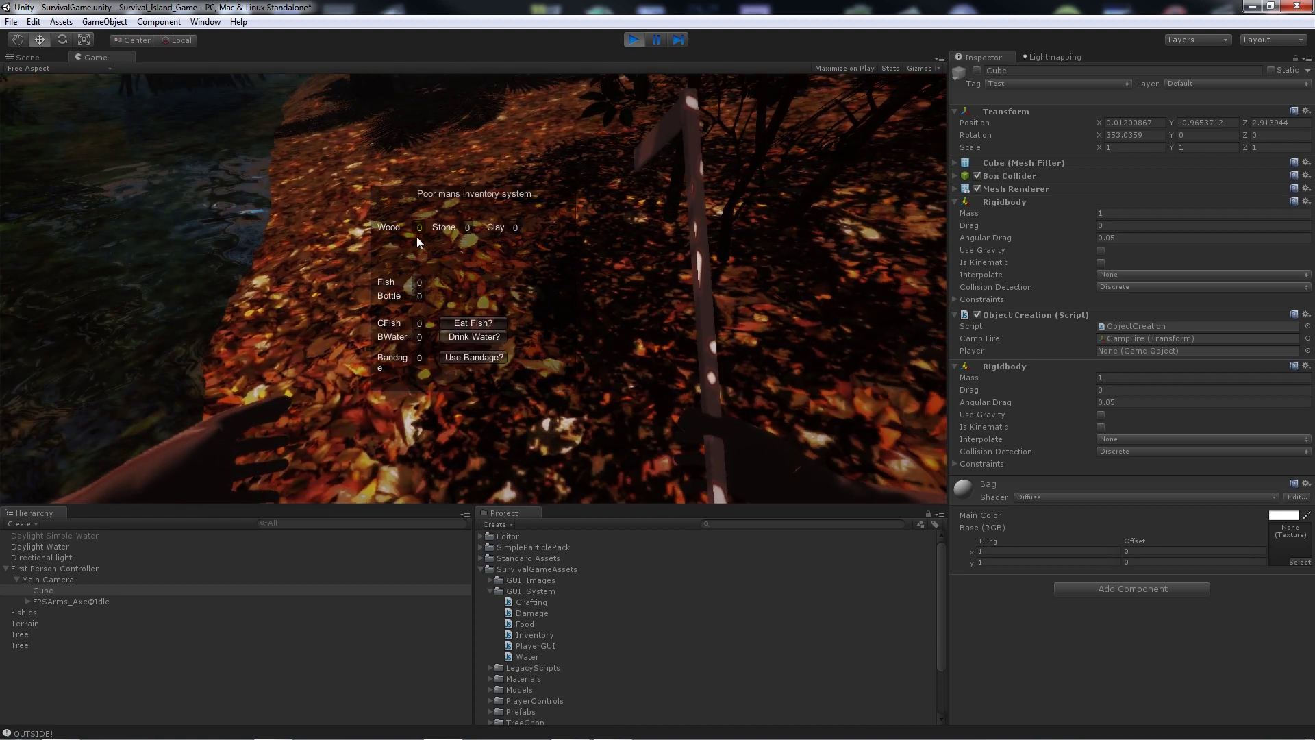
pyautogui.press('i')
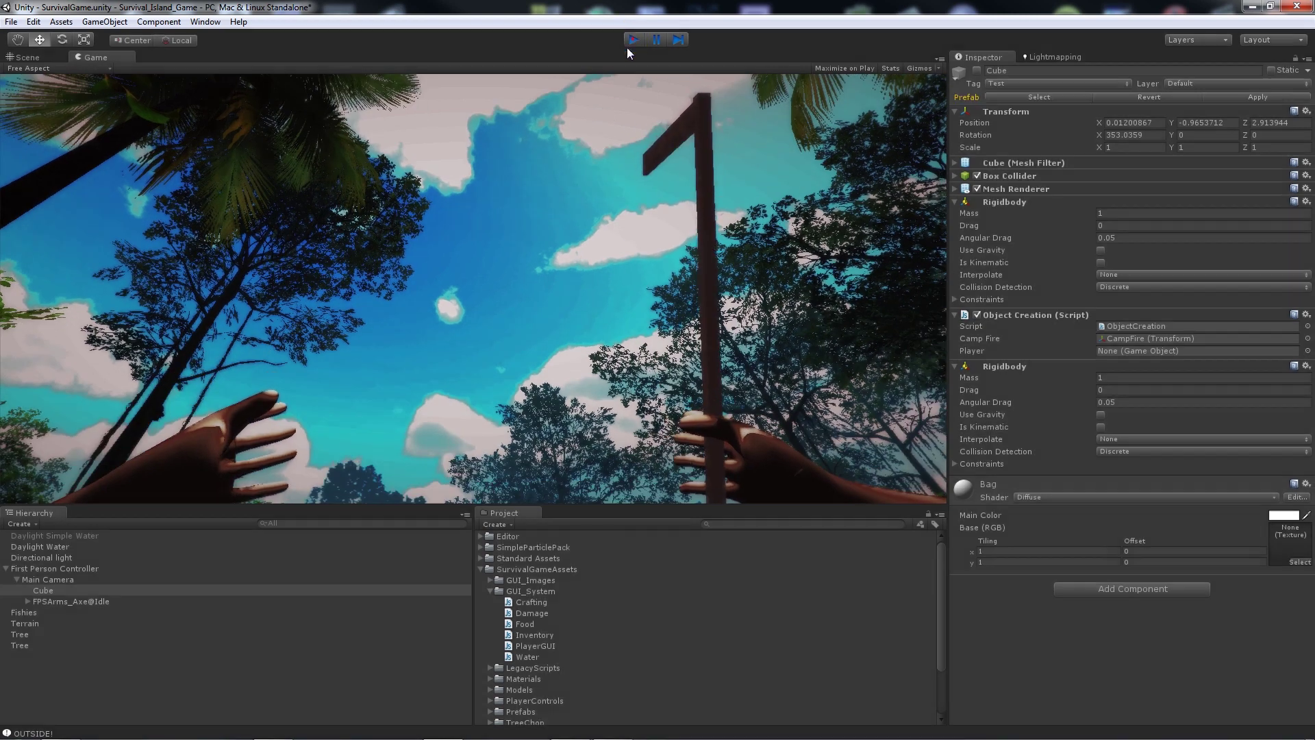
pyautogui.click(630, 41)
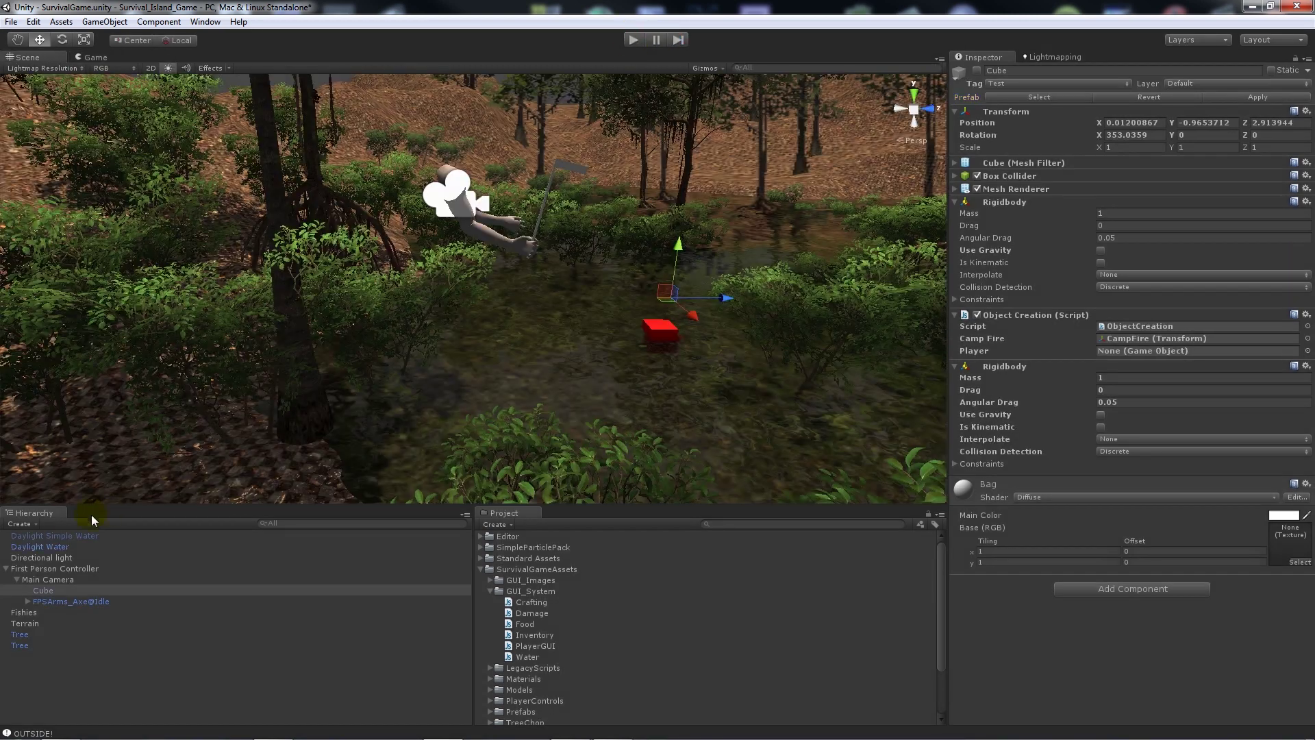
# - Enable the Player GUI script on the First Person Controller and run the game again
pyautogui.click(58, 569)
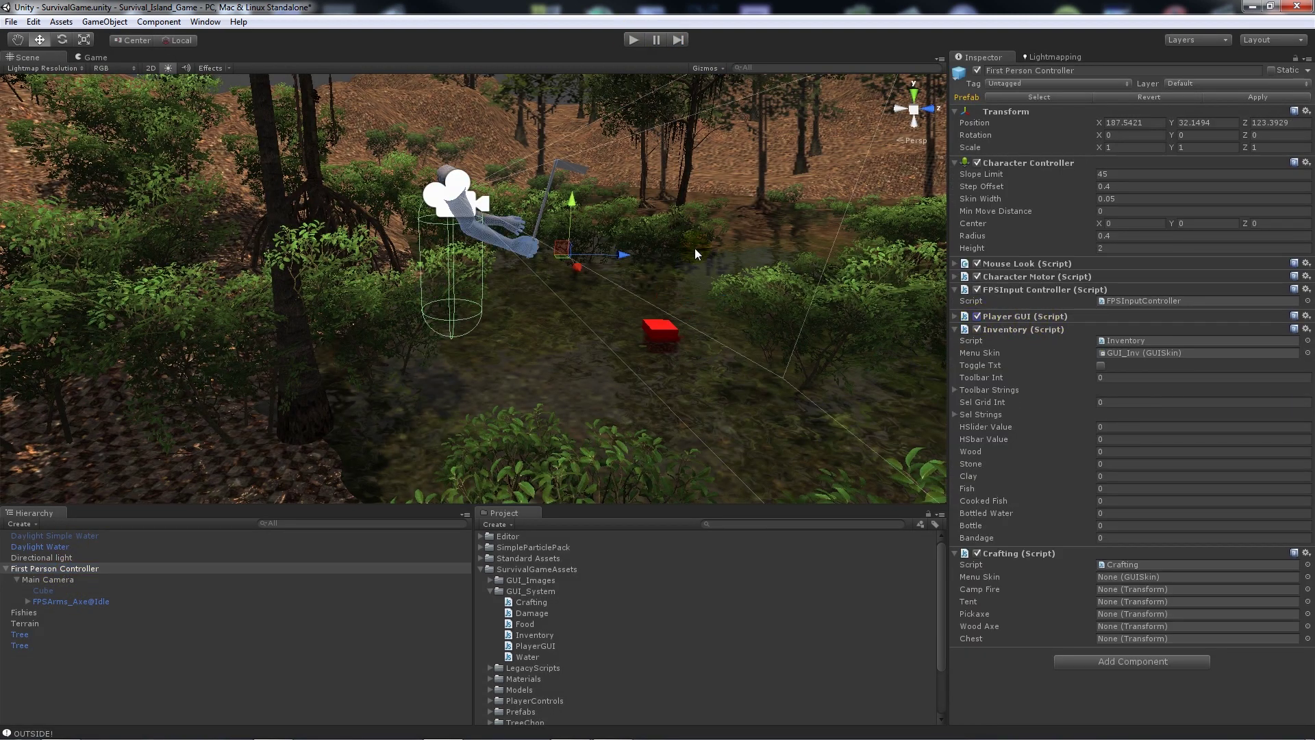
pyautogui.click(634, 40)
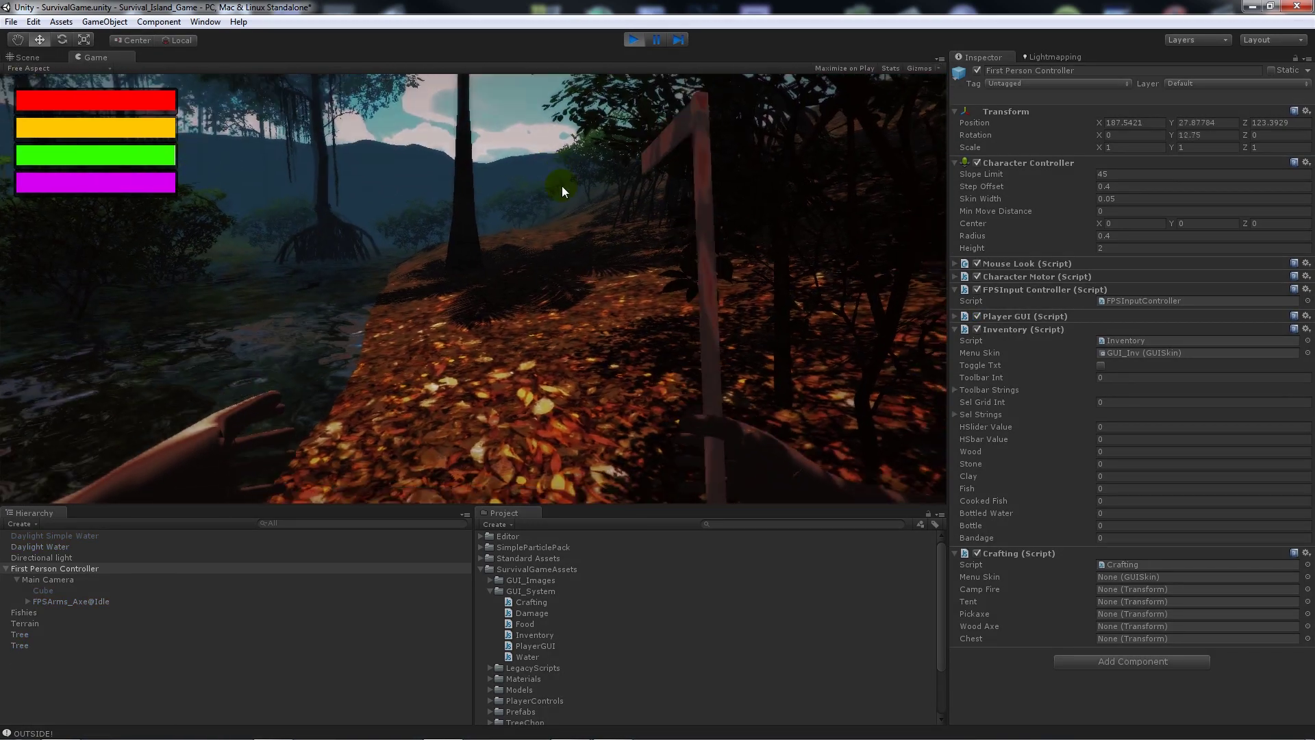
# - Walk up the hill and back towards the water in the running game to examine the four coloured status bars
pyautogui.press('w')
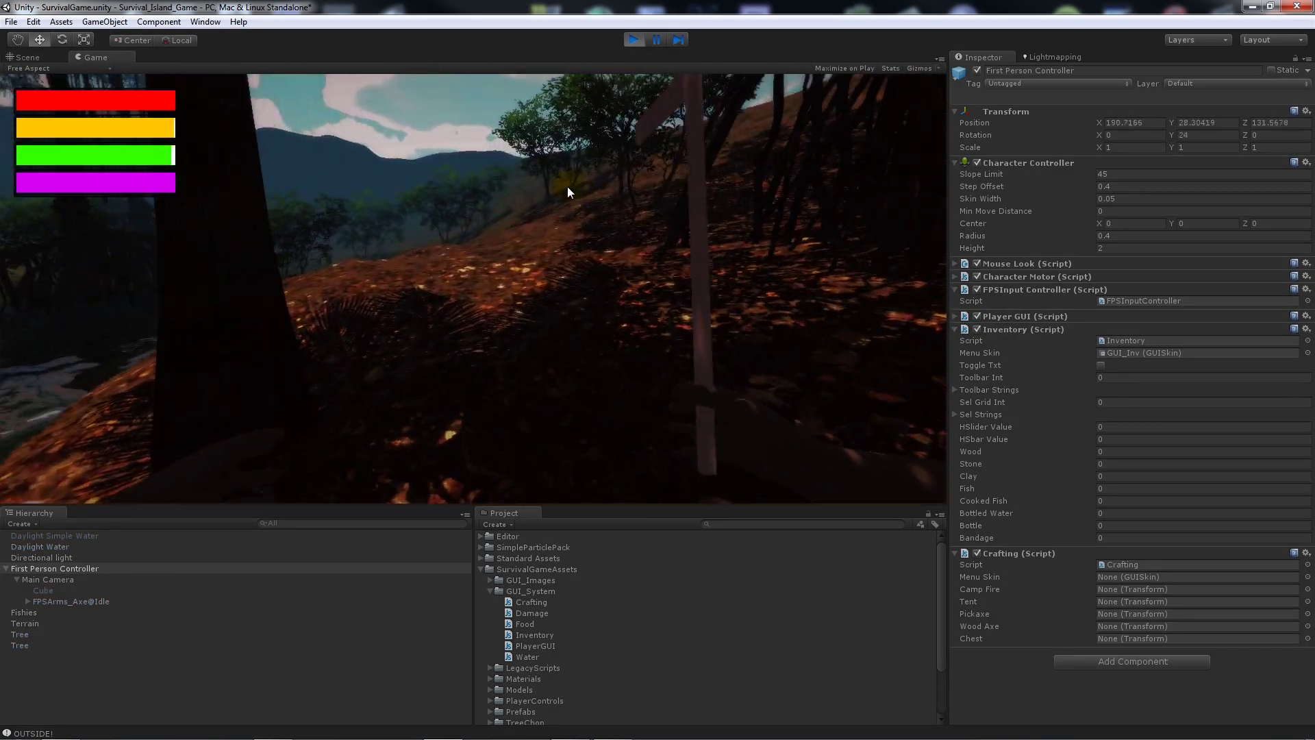
pyautogui.press('w')
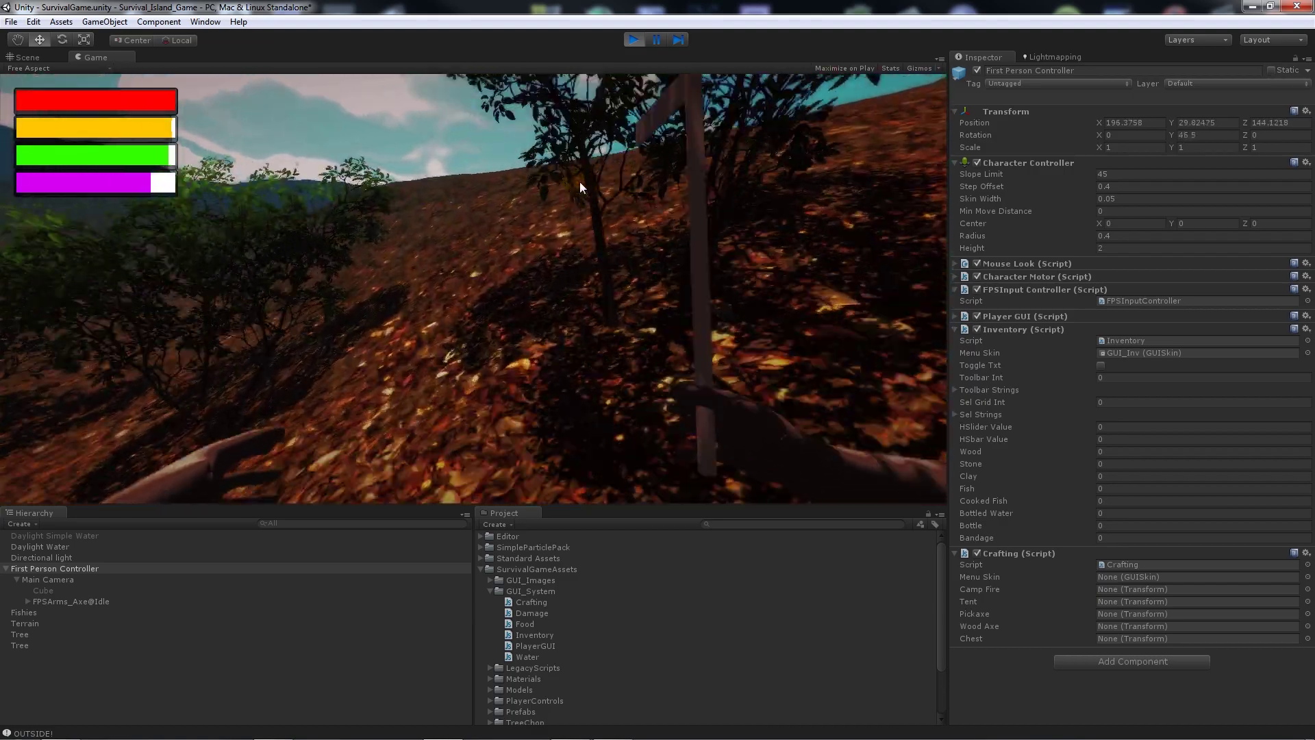
pyautogui.press('w')
pyautogui.click(570, 182)
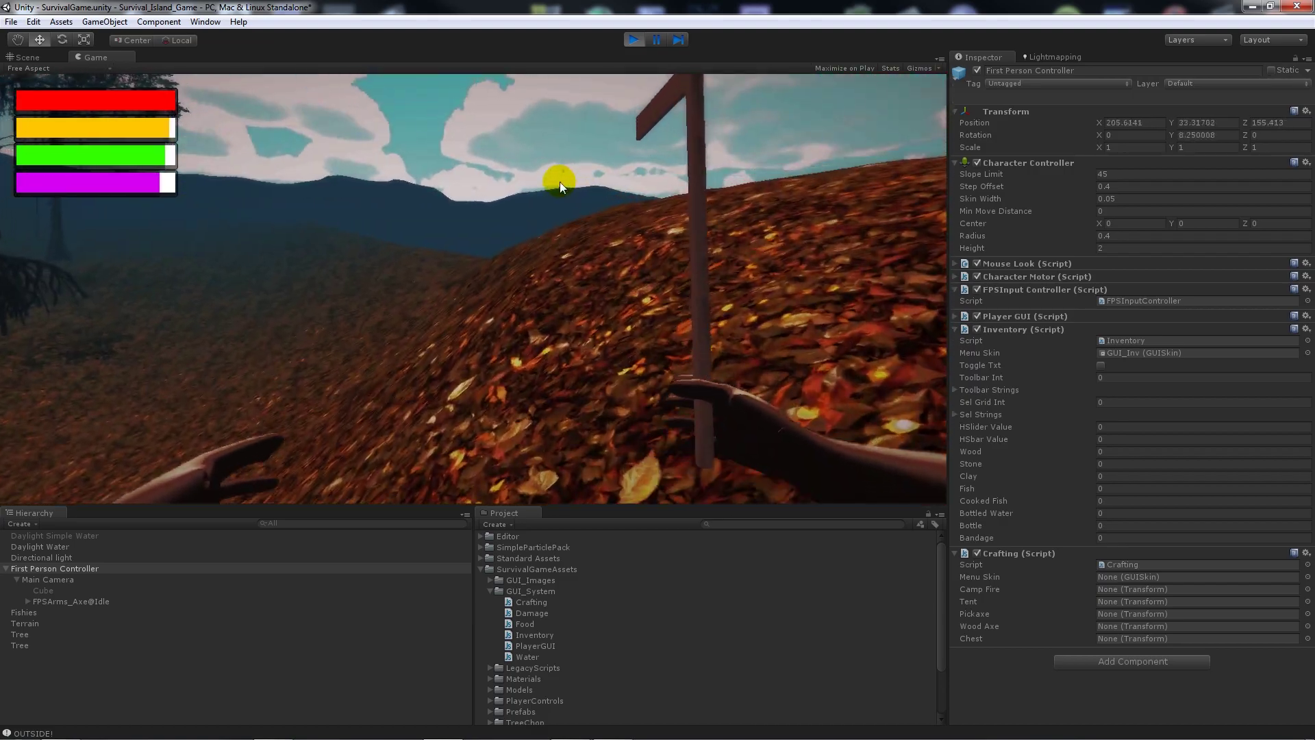
pyautogui.press('w')
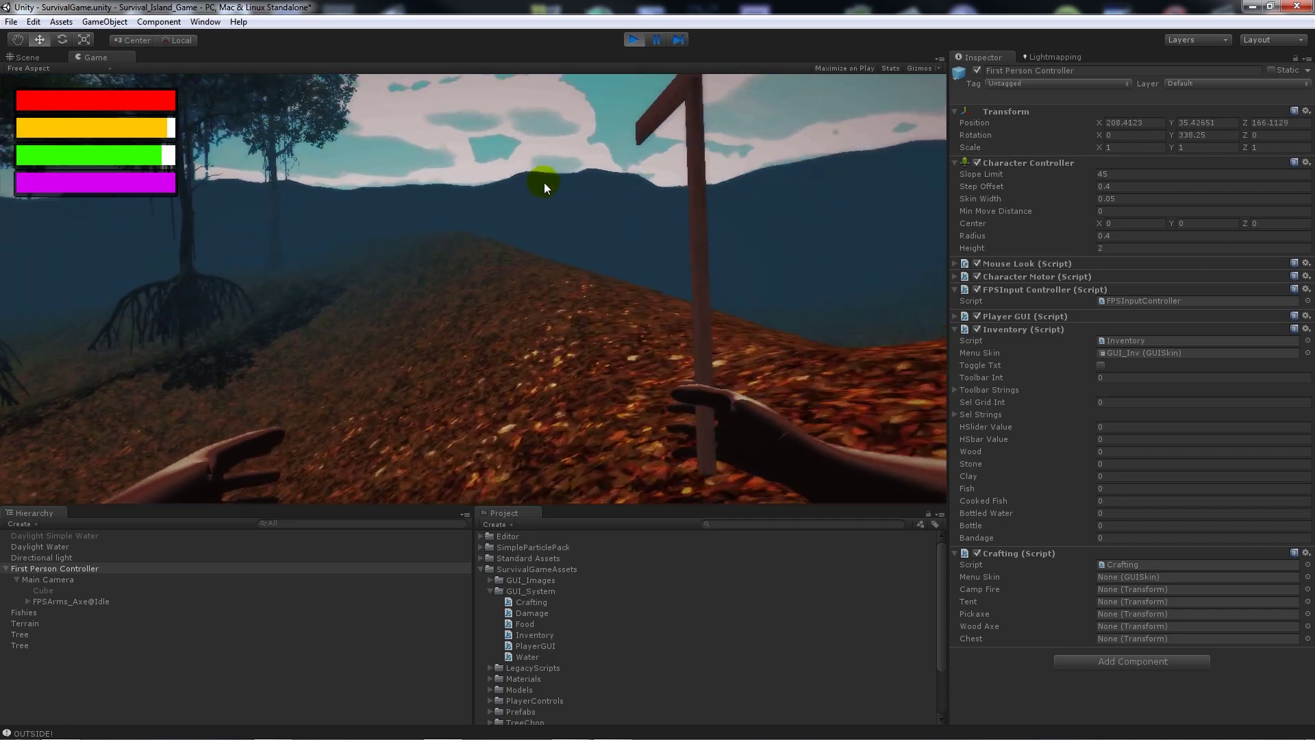
pyautogui.press('w')
pyautogui.click(168, 170)
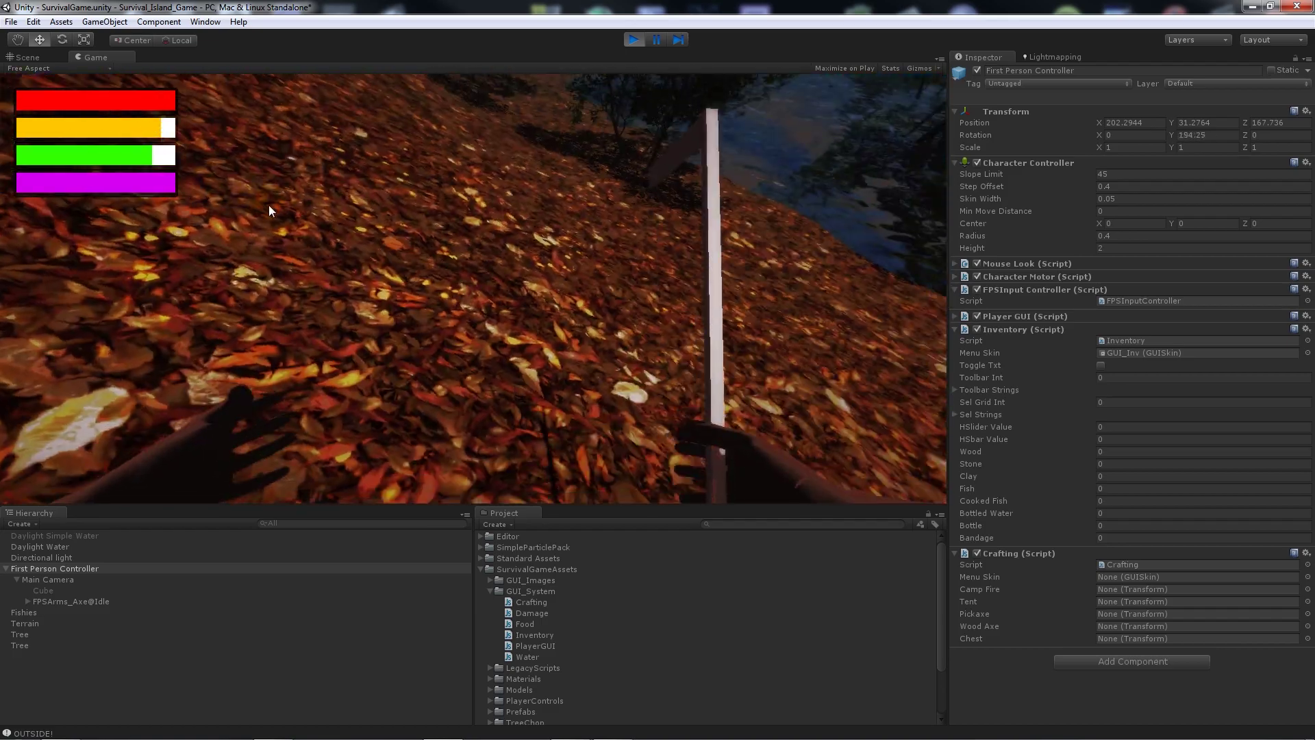
pyautogui.press('w')
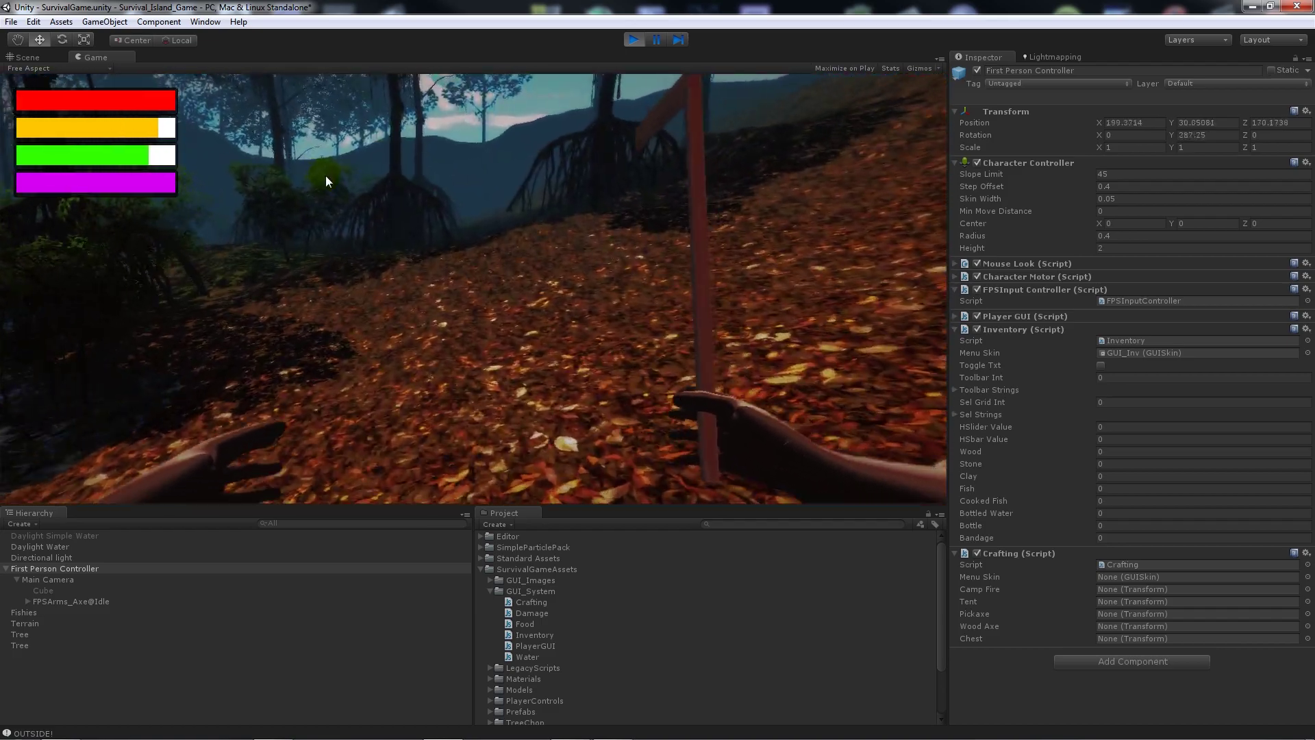
pyautogui.press('w')
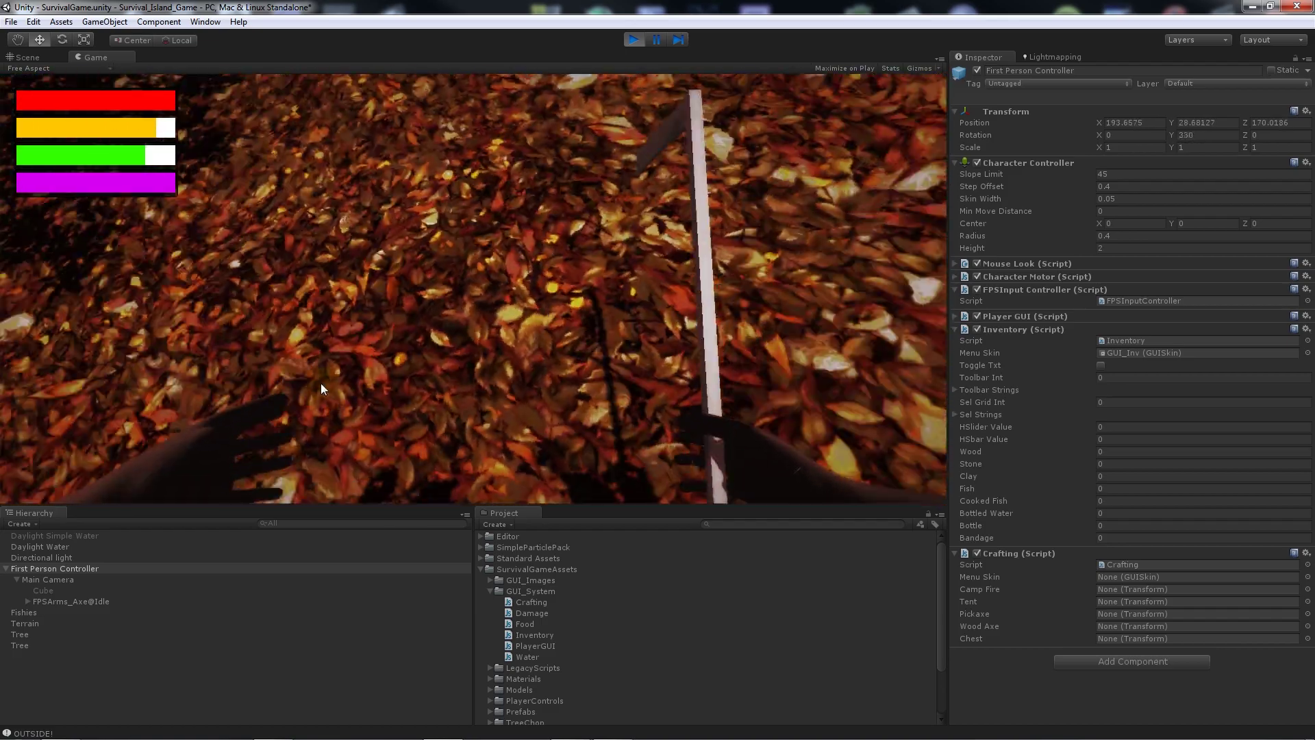
pyautogui.click(288, 303)
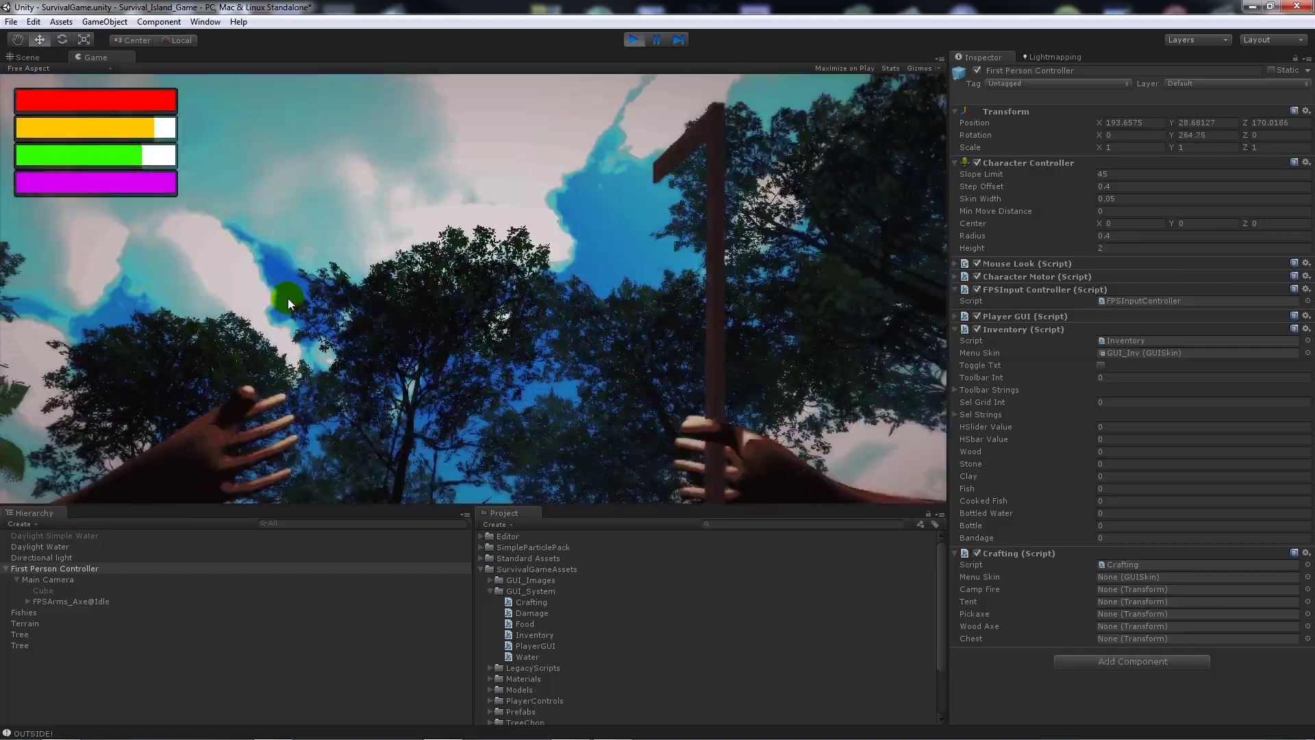
pyautogui.press('w')
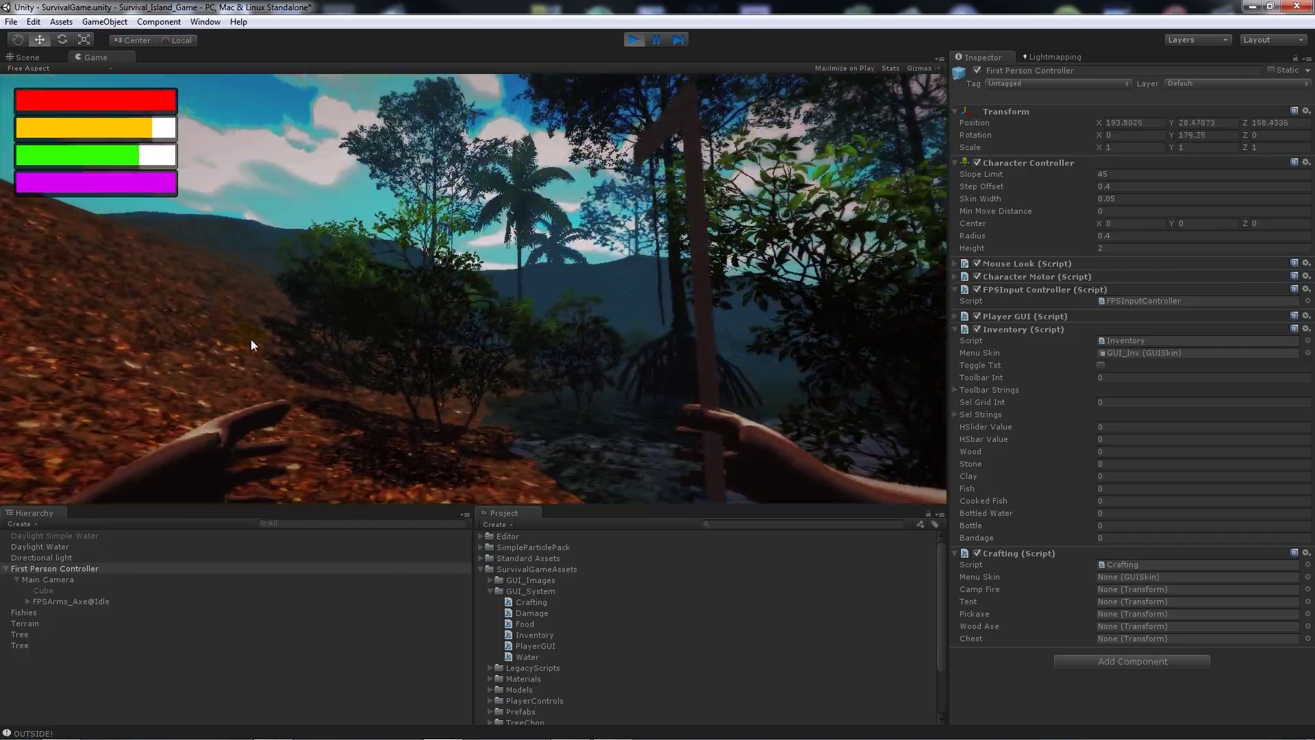
pyautogui.press('w')
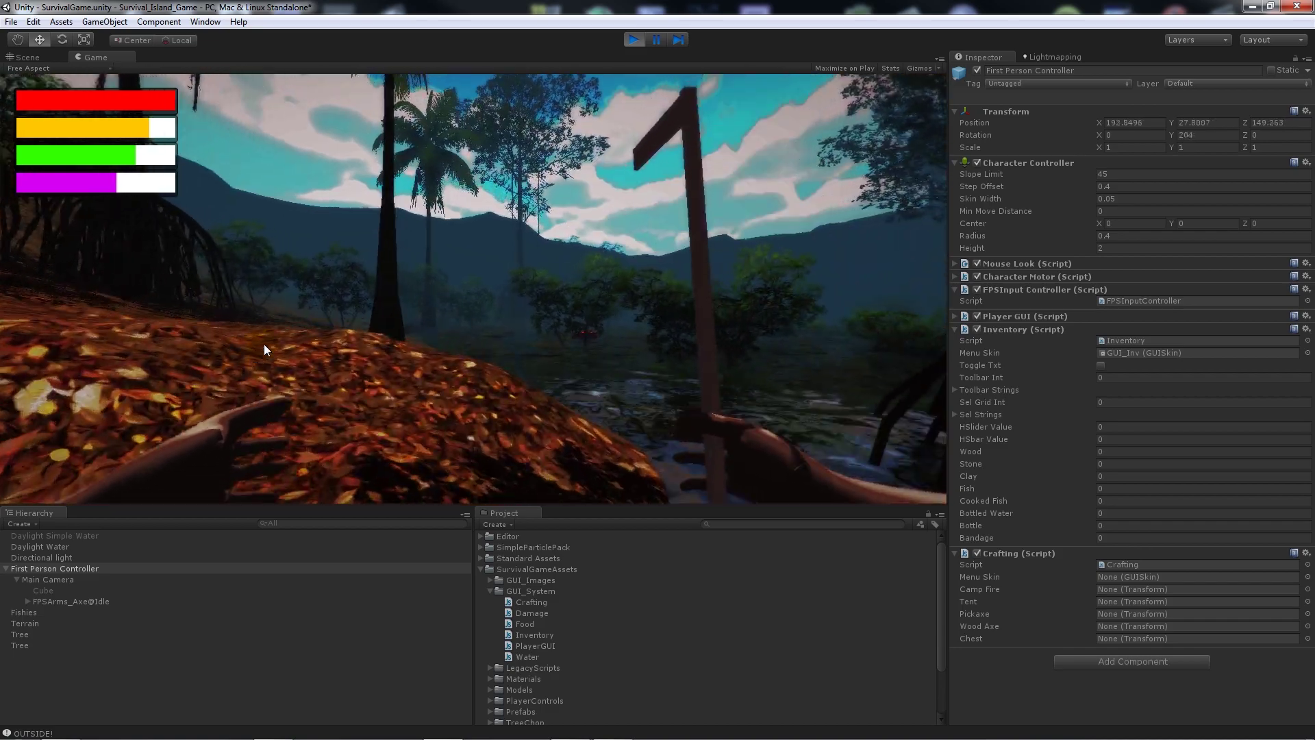
pyautogui.press('w')
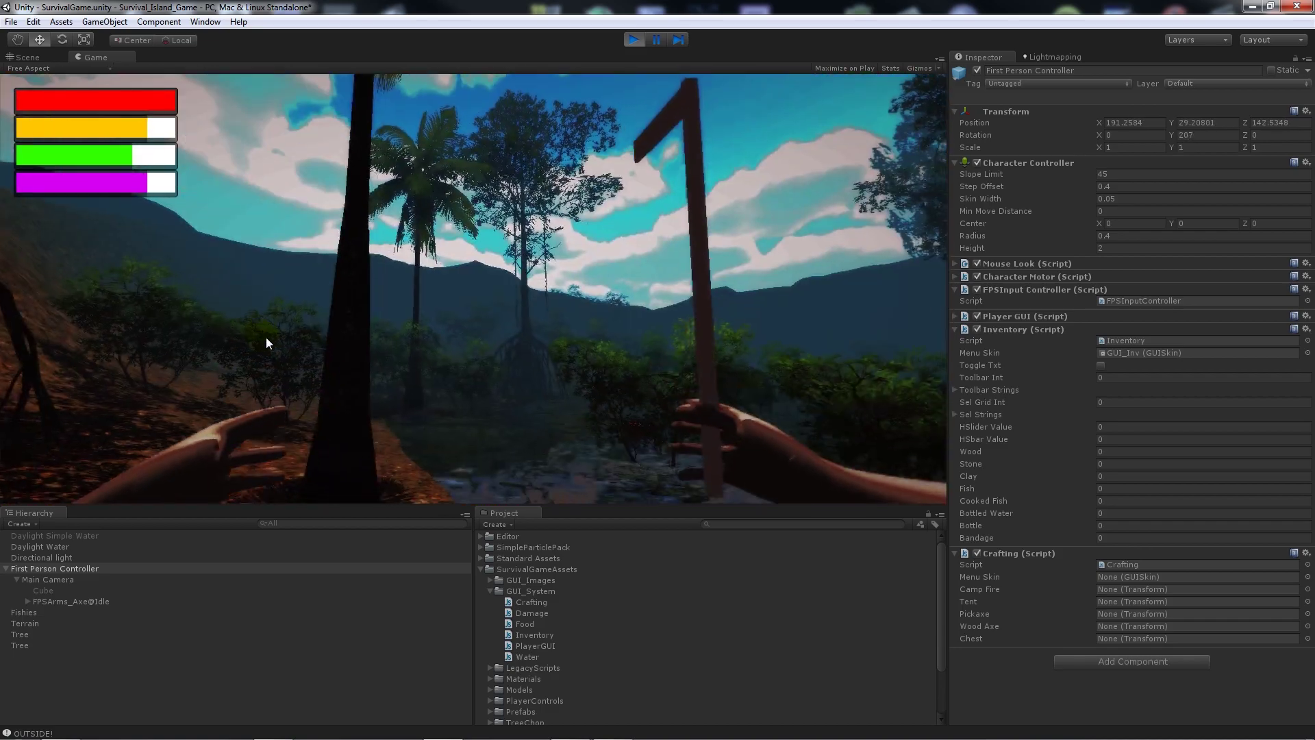
# - Test tree chopping by felling the palm tree at the water's edge with the axe
pyautogui.press('a')
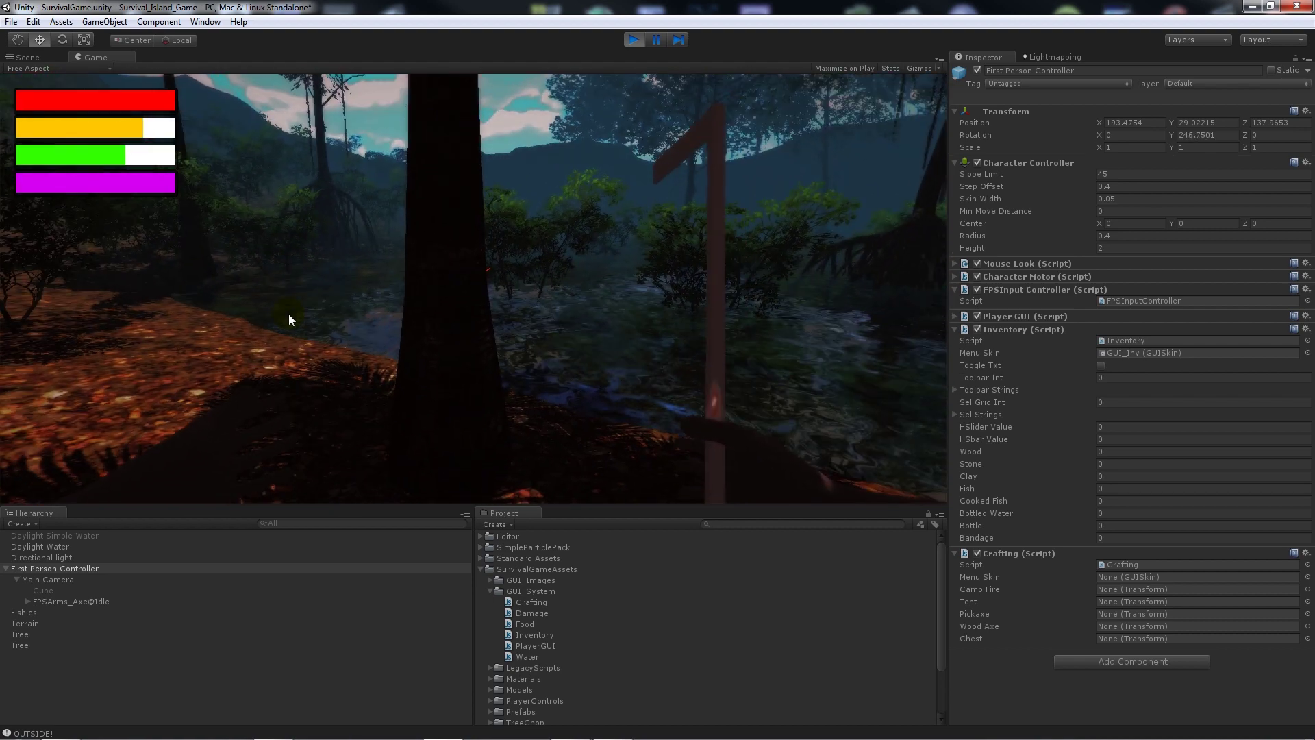
pyautogui.press('w')
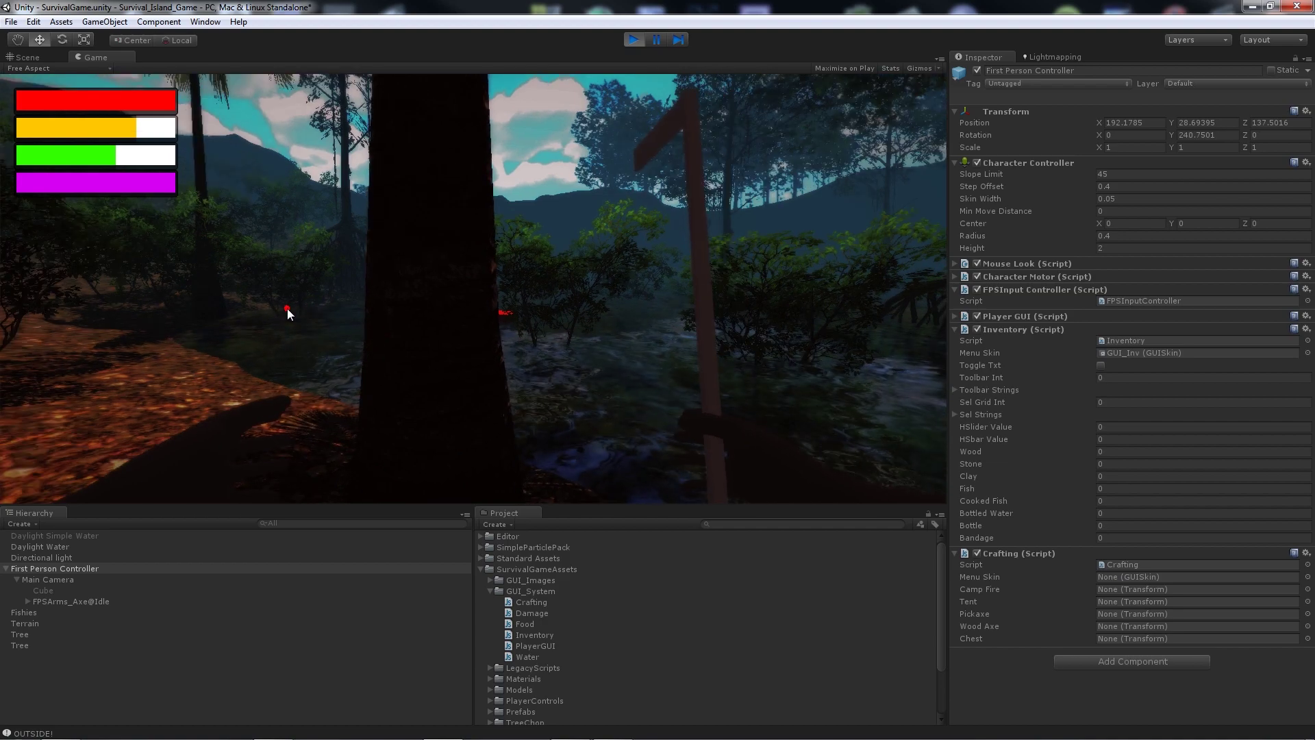
pyautogui.press('s')
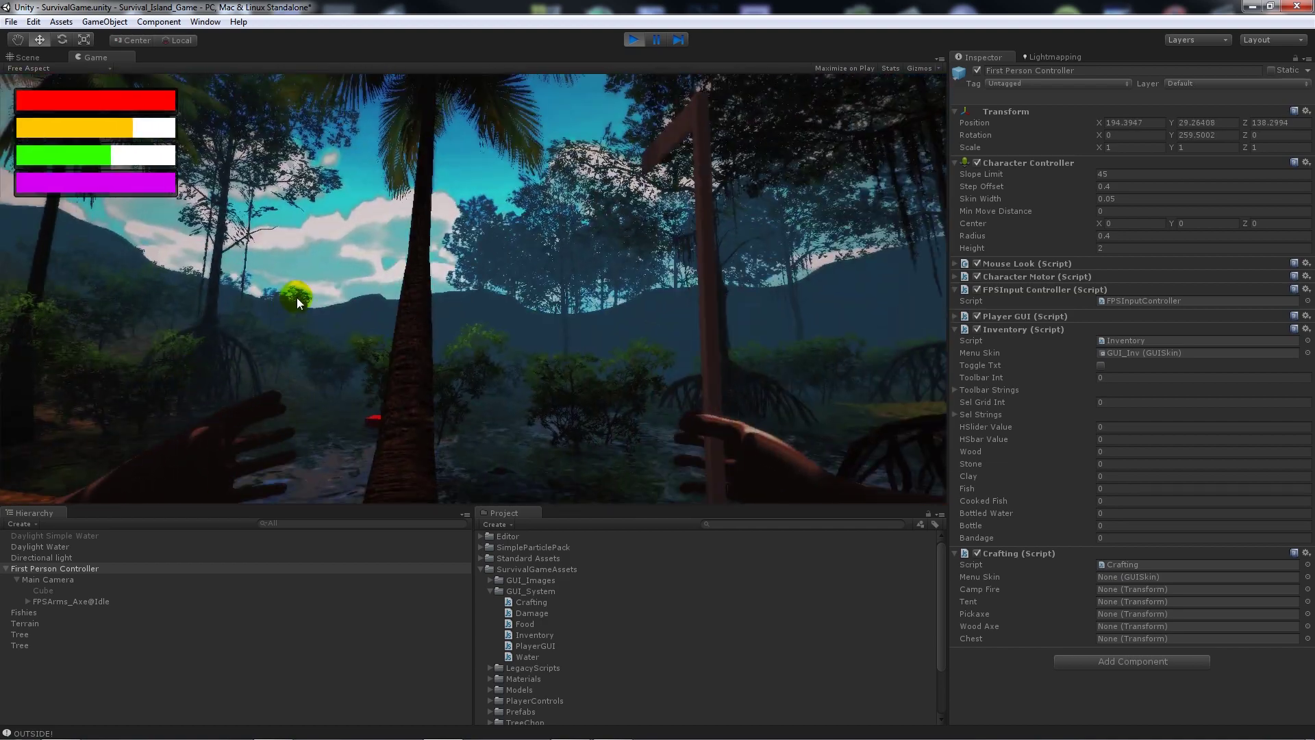
pyautogui.click(297, 298)
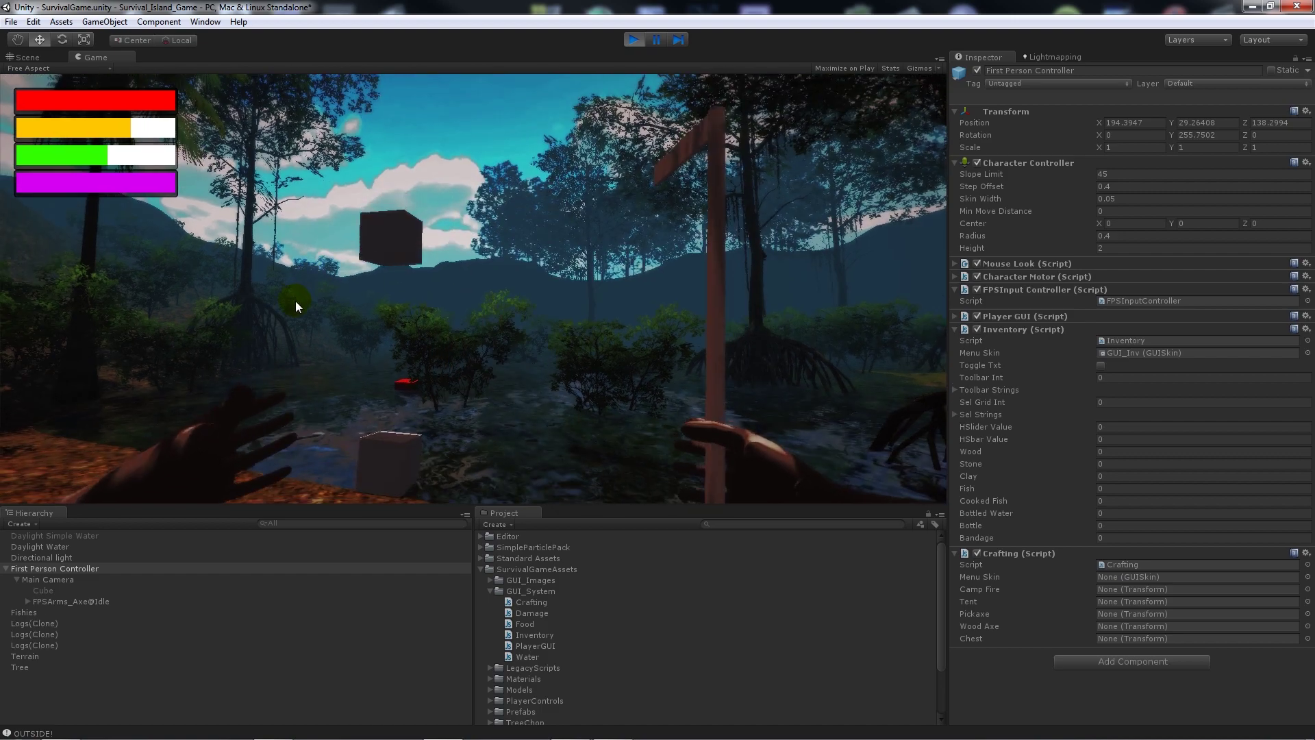
# - Walk past the logs along the shore, chop down the second tree with the axe, and stop the game
pyautogui.press('w')
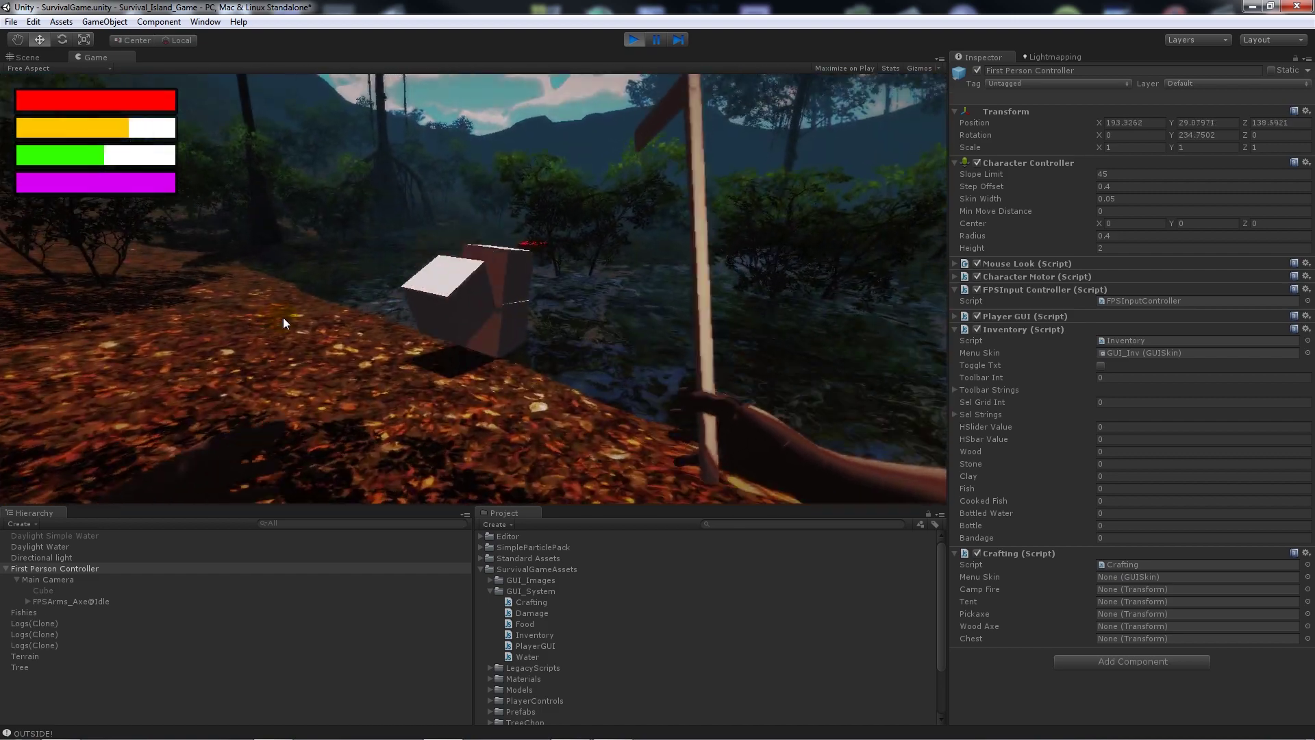
pyautogui.press('s')
pyautogui.press('a')
pyautogui.press('w')
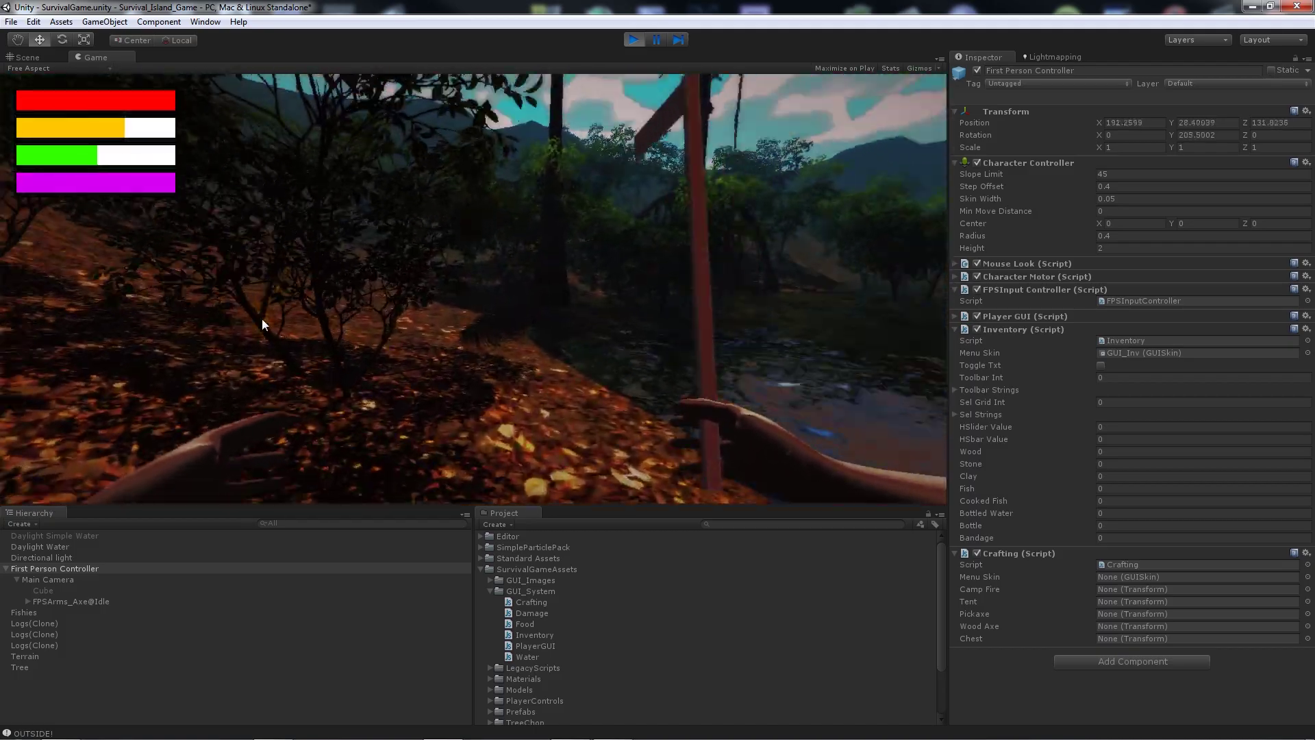
pyautogui.press('w')
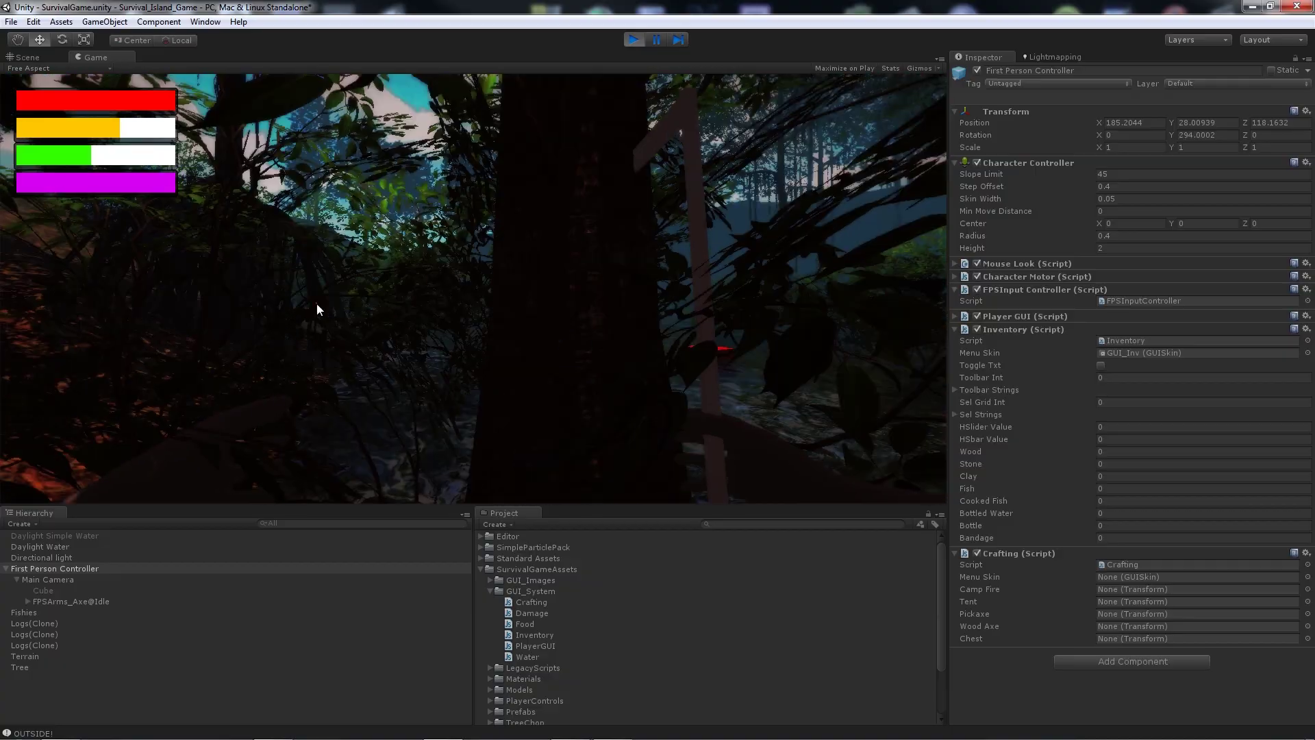
pyautogui.press('s')
pyautogui.press('d')
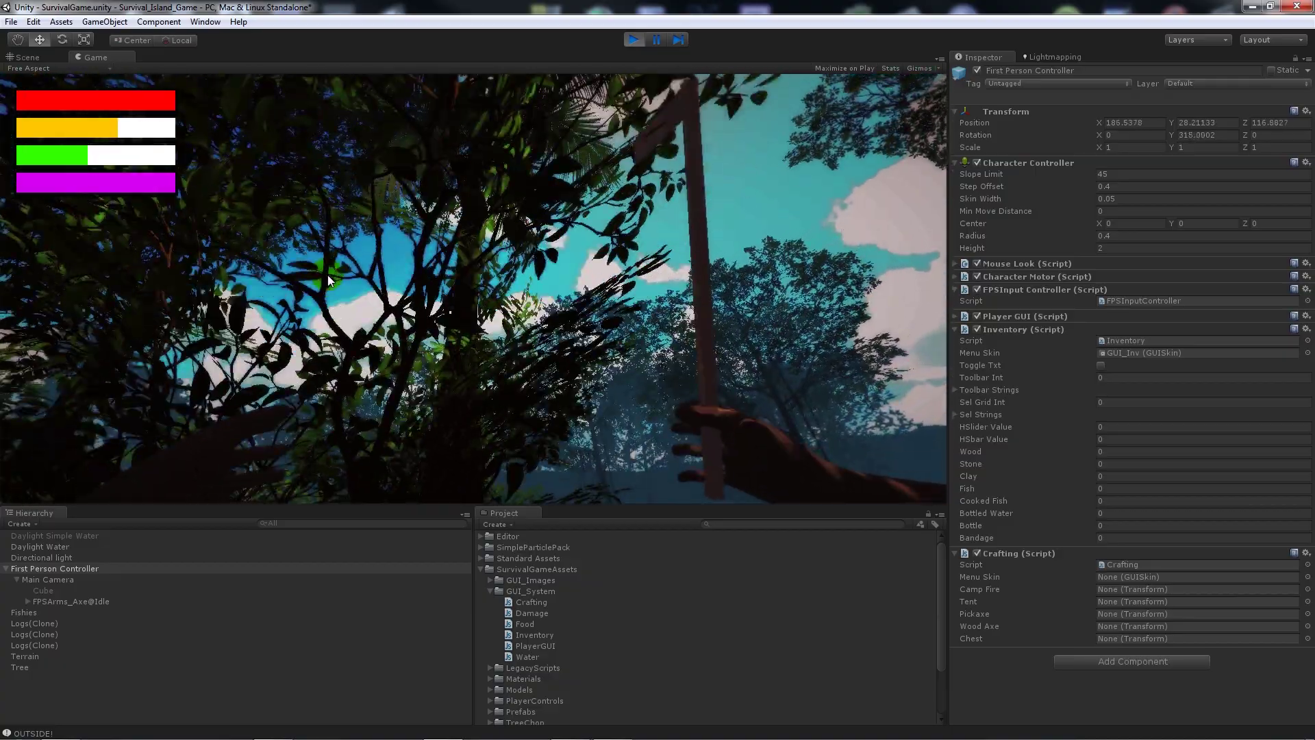
pyautogui.press('w')
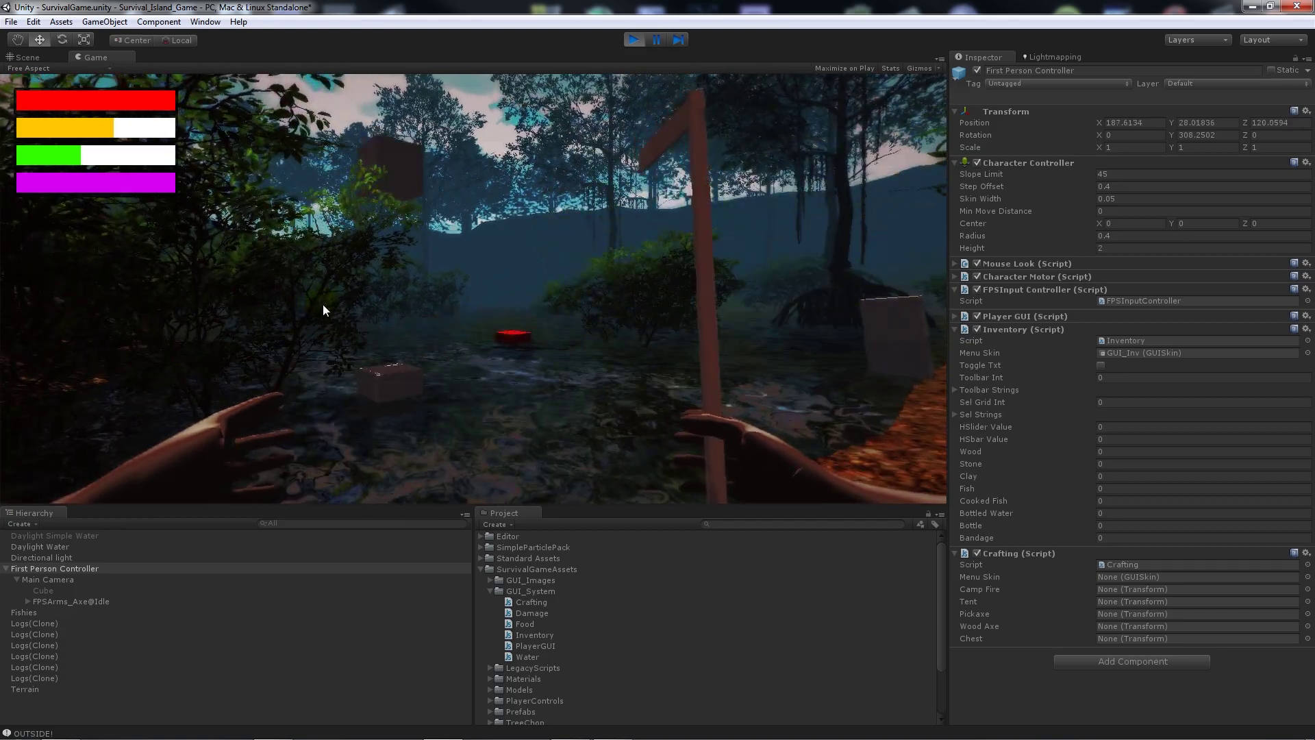
pyautogui.press('d')
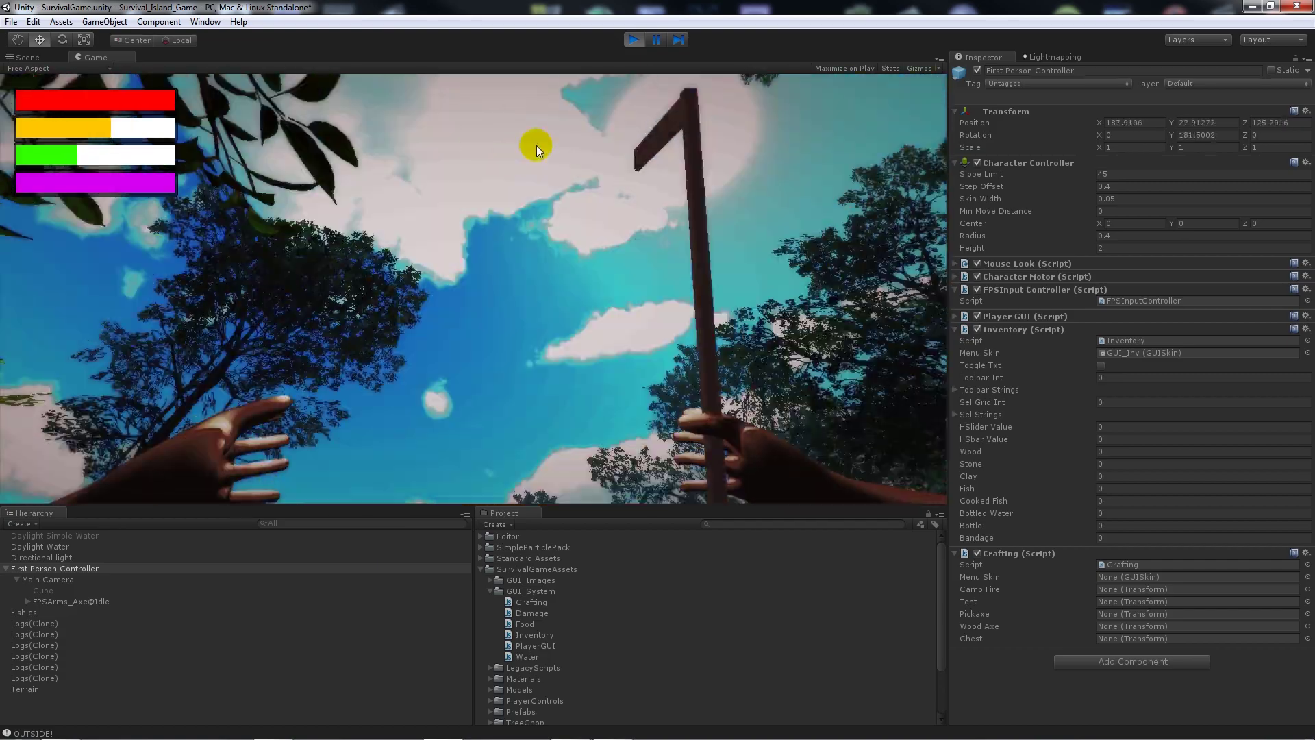
pyautogui.hotkey('ctrl', 'p')
pyautogui.scroll(-3, 567, 261)
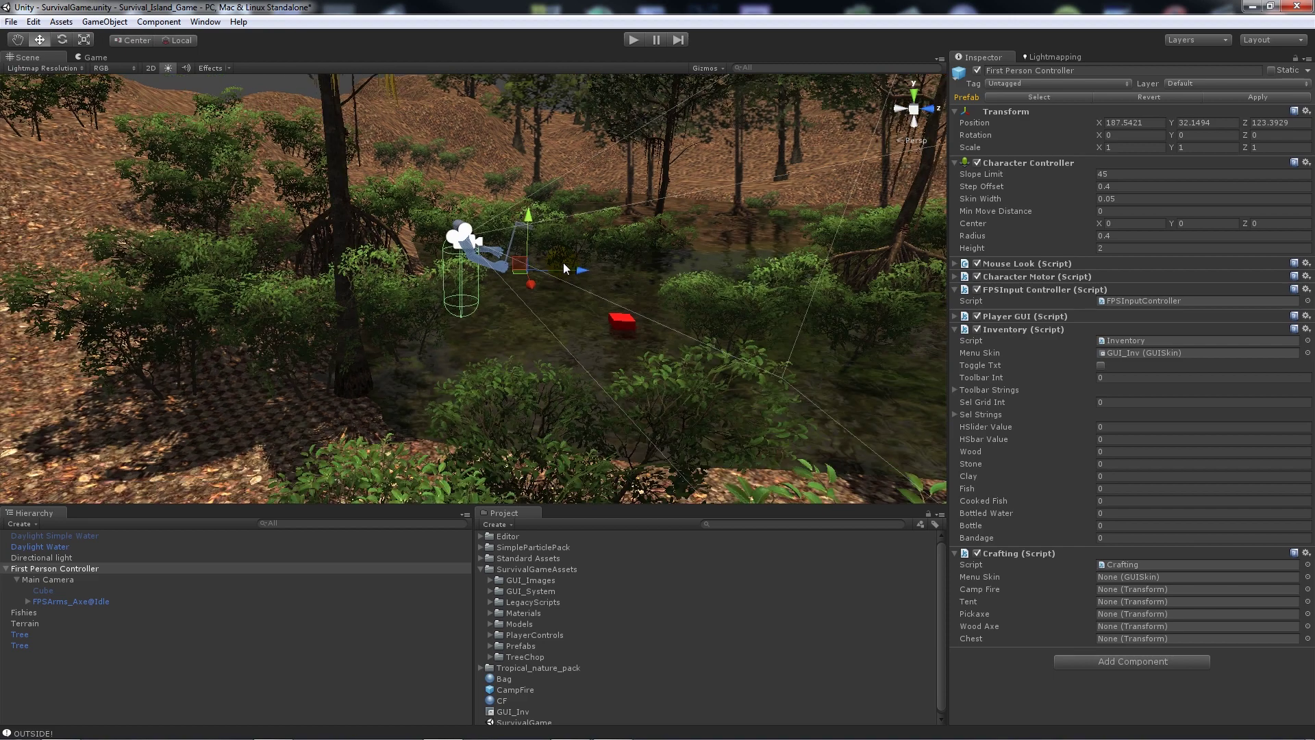